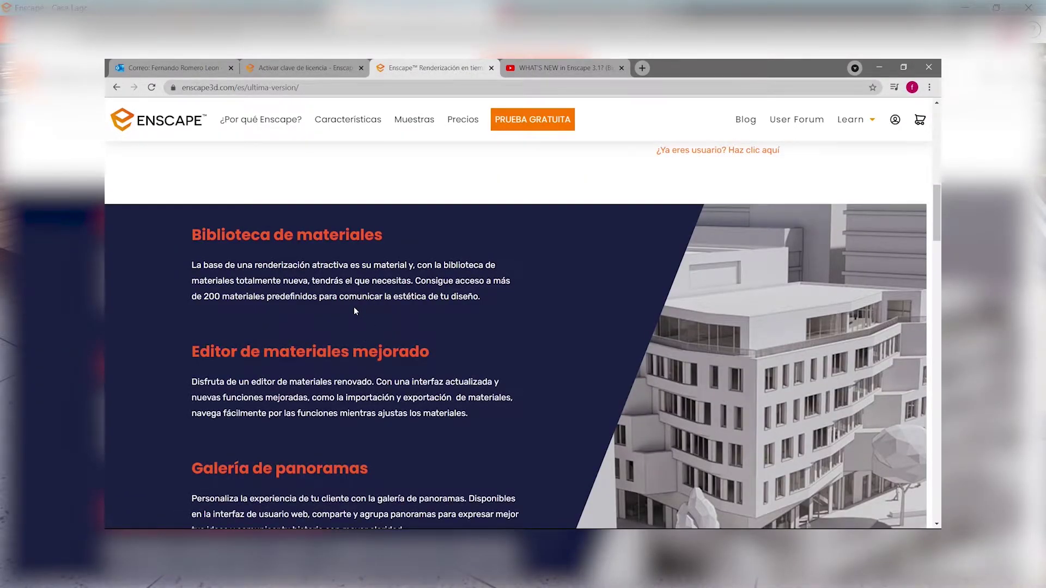
Browse the Enscape release page, the material editor's list and the Enscape material library categories
{"action": "scroll", "coordinate": [354, 310], "scroll_direction": "down", "scroll_amount": 2}
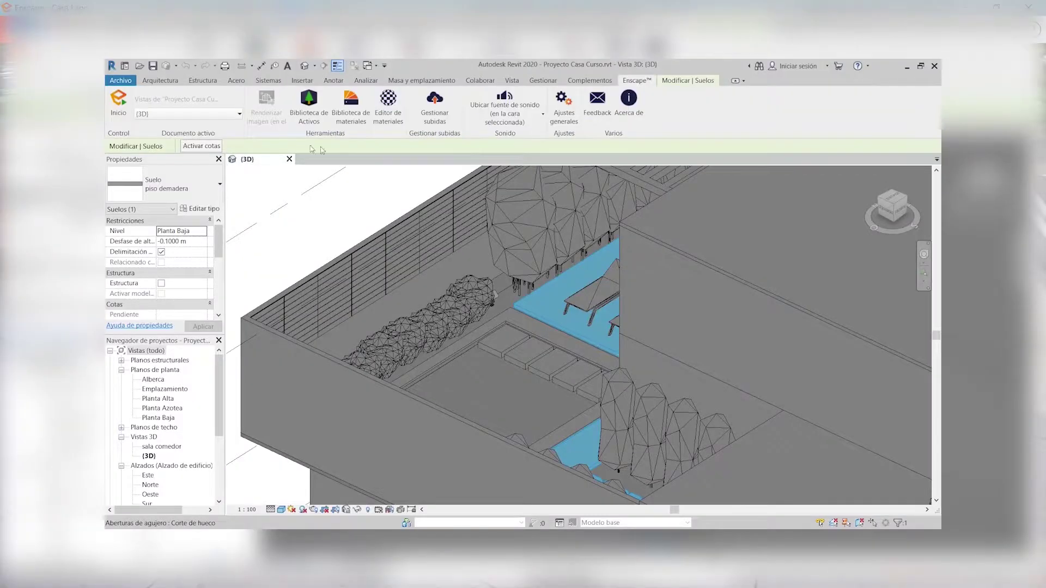
{"action": "left_click", "coordinate": [388, 106]}
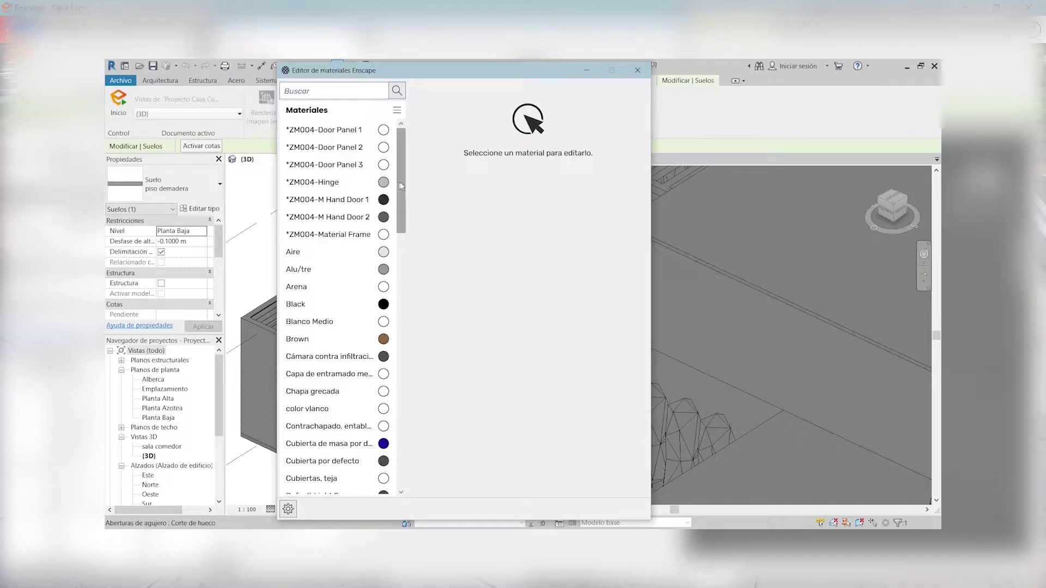
{"action": "left_click_drag", "start_coordinate": [402, 185], "coordinate": [400, 399]}
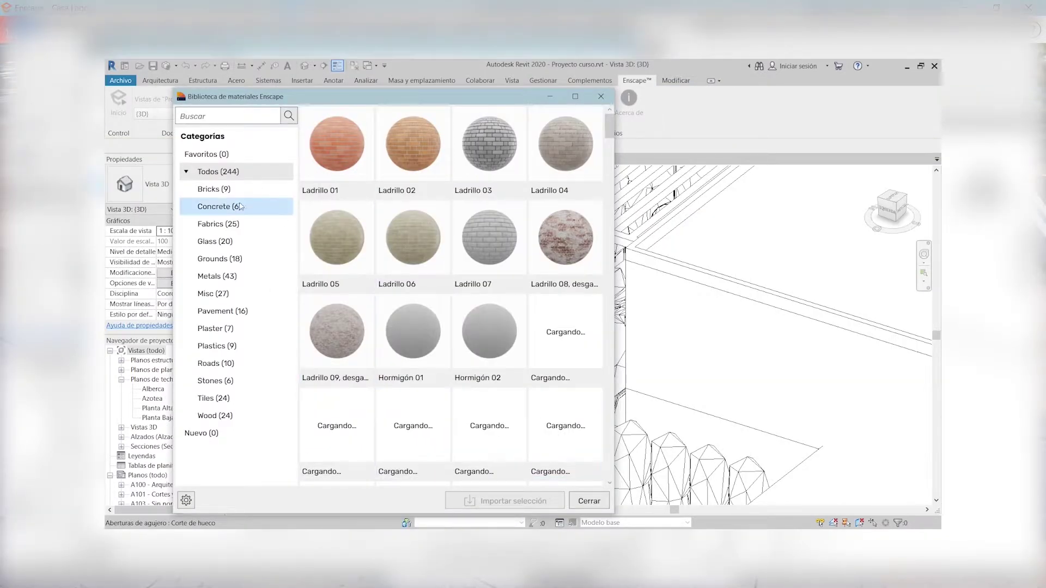
{"action": "scroll", "coordinate": [496, 253], "scroll_direction": "down", "scroll_amount": 2}
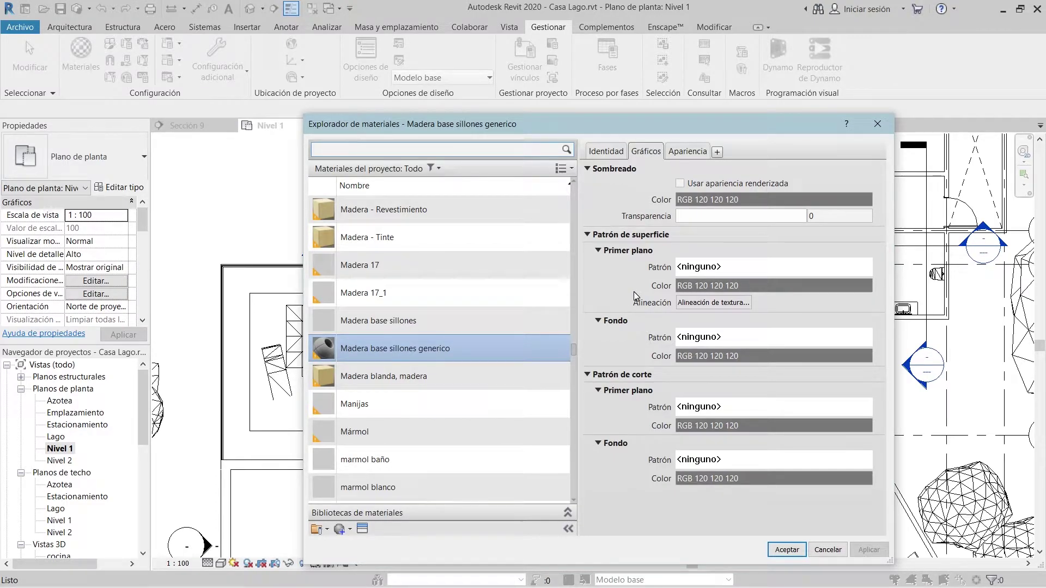
Show the appearance properties of the project material Madera base sillones
{"action": "left_click", "coordinate": [482, 321]}
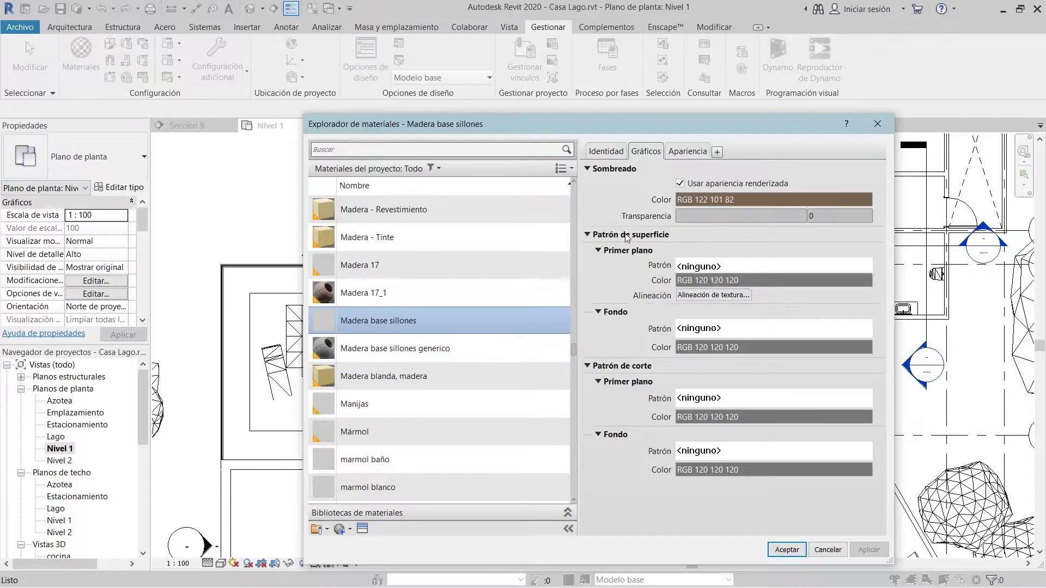
{"action": "left_click", "coordinate": [688, 151]}
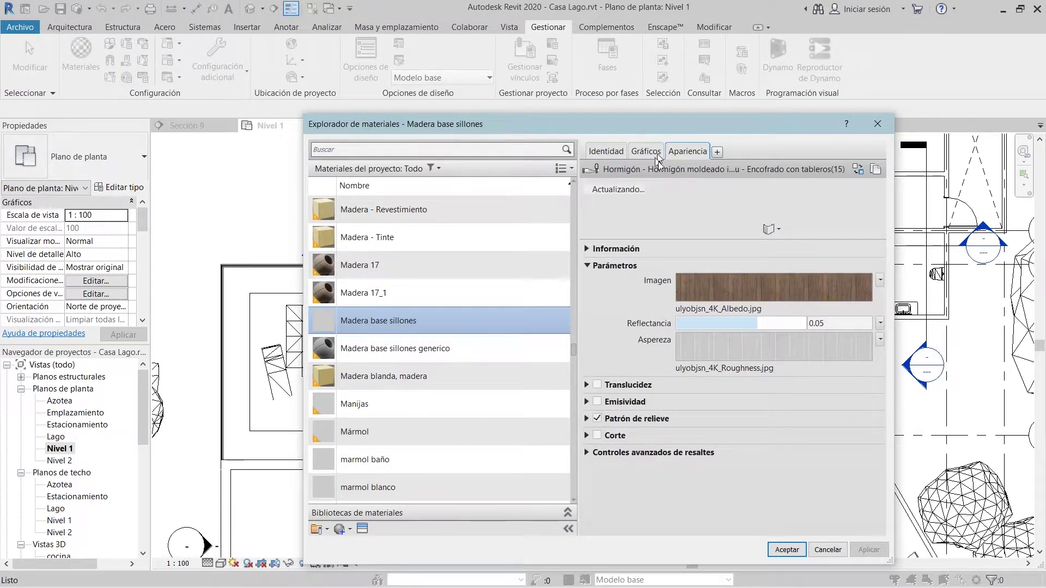
{"action": "left_click_drag", "start_coordinate": [647, 123], "coordinate": [561, 73]}
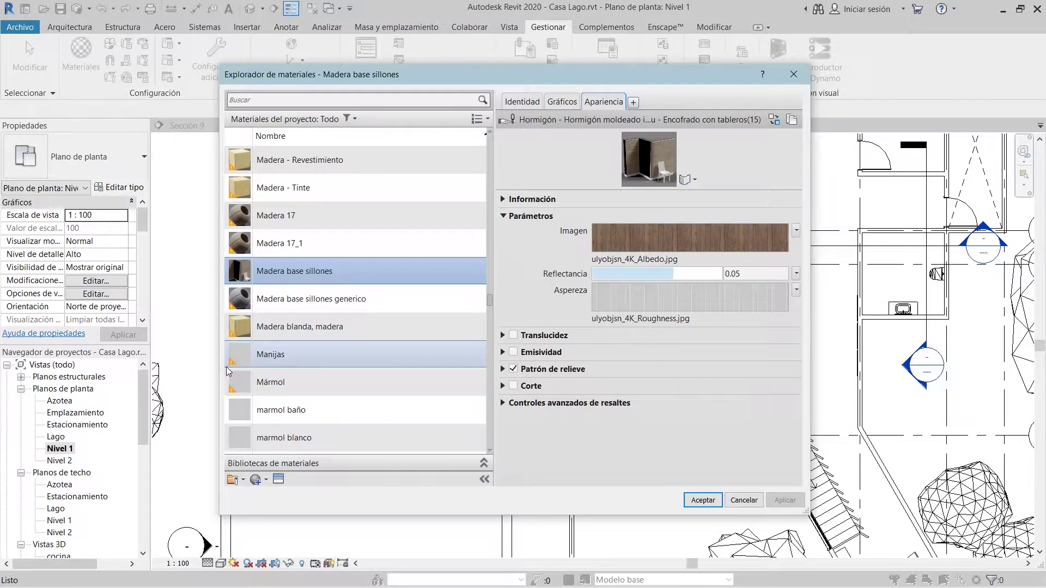
{"action": "mouse_move", "coordinate": [232, 365]}
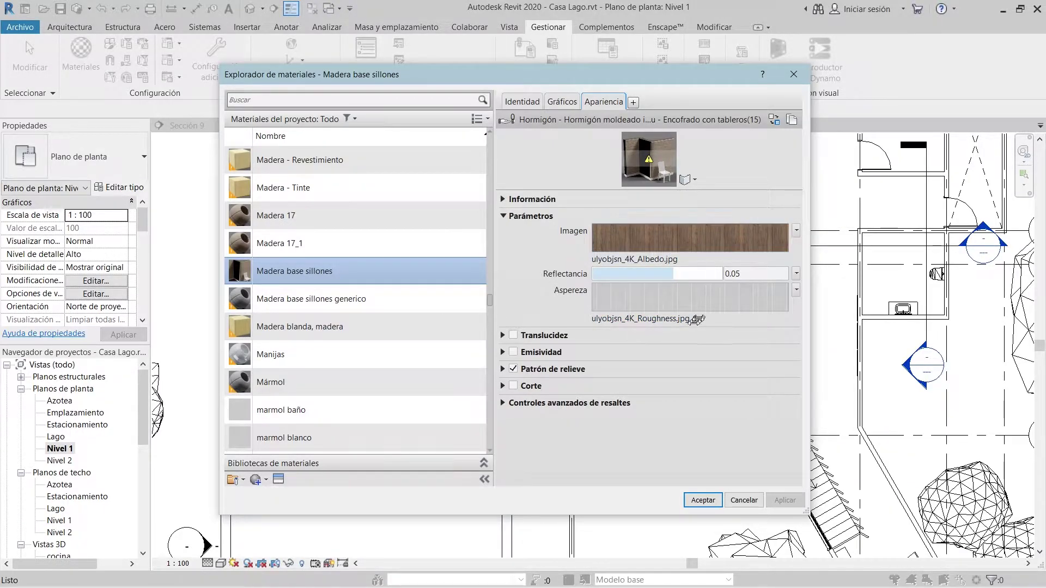
Expand the Patrón de relieve and Controles avanzados de resaltes sections of Madera base sillones and review its texture maps
{"action": "left_click", "coordinate": [502, 372]}
{"action": "left_click", "coordinate": [502, 450]}
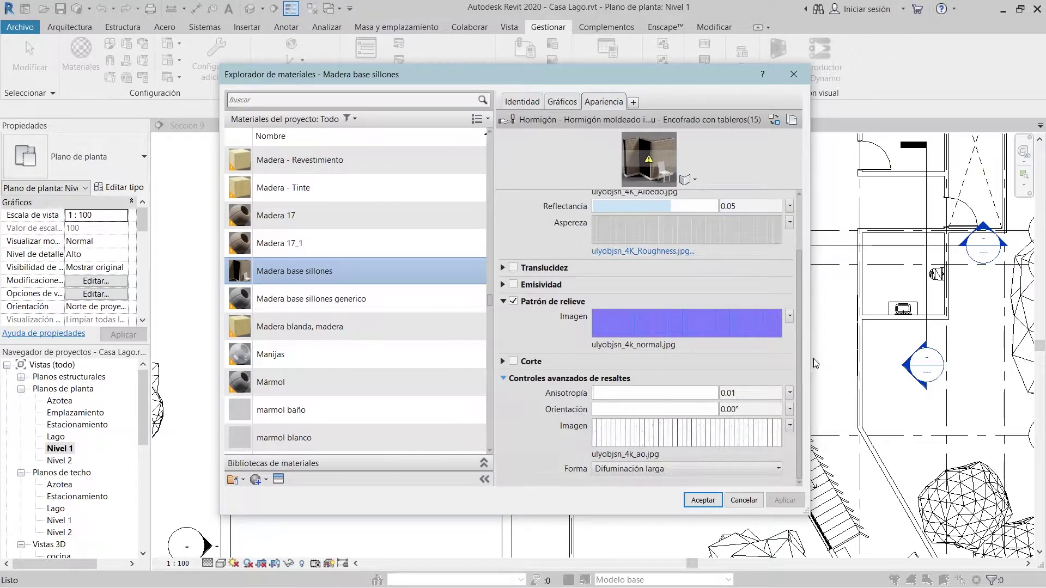
{"action": "scroll", "coordinate": [708, 262], "scroll_direction": "up", "scroll_amount": 3}
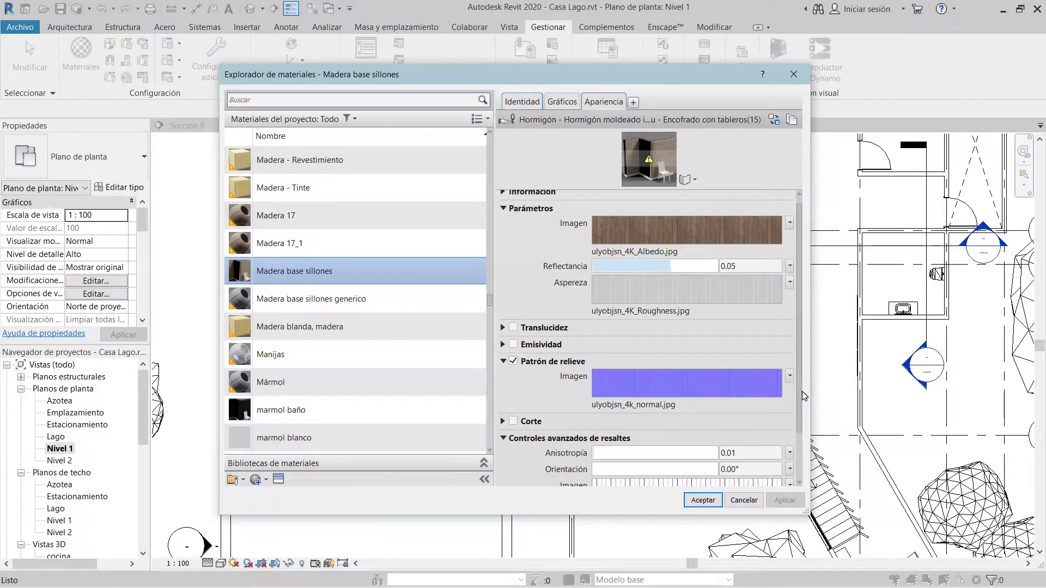
{"action": "scroll", "coordinate": [794, 406], "scroll_direction": "down", "scroll_amount": 3}
{"action": "left_click", "coordinate": [615, 392]}
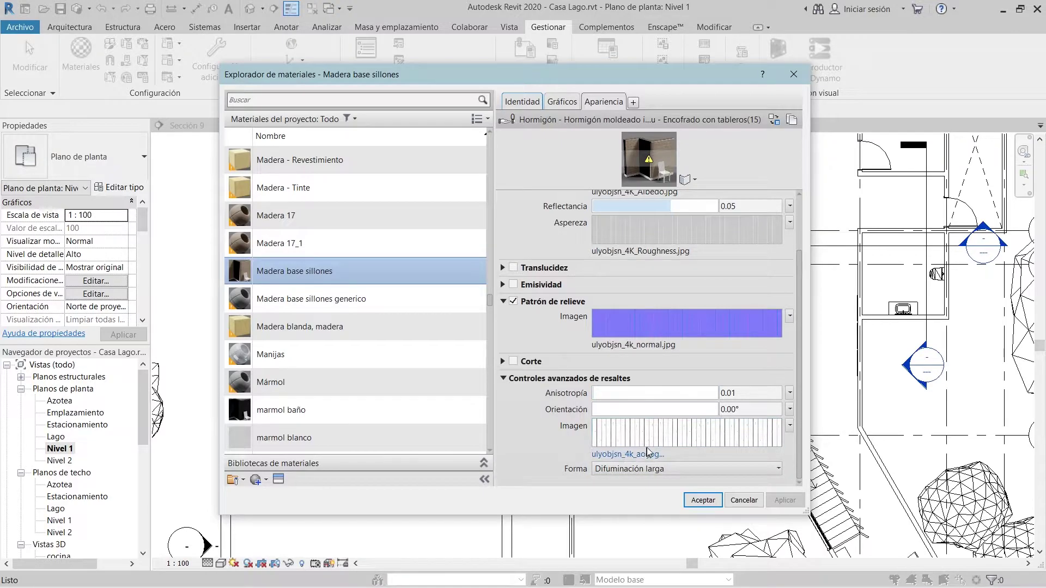
{"action": "scroll", "coordinate": [798, 381], "scroll_direction": "up", "scroll_amount": 3}
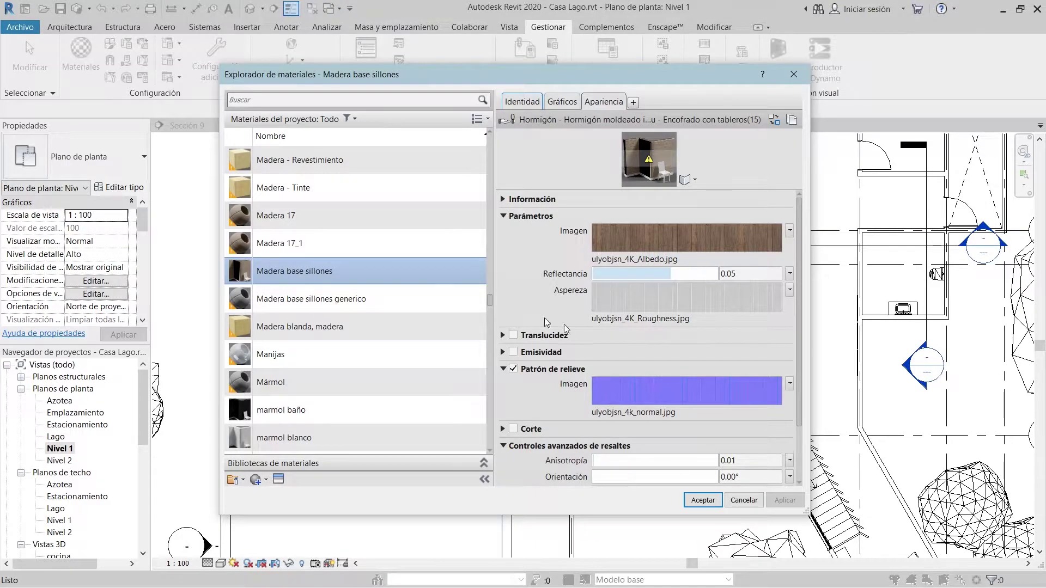
{"action": "scroll", "coordinate": [800, 324], "scroll_direction": "down", "scroll_amount": 1}
{"action": "scroll", "coordinate": [799, 320], "scroll_direction": "up", "scroll_amount": 1}
Switch to the Enscape knowledge base article in the browser and highlight the word Genérico in the material editor paragraph
{"action": "key", "text": "alt+Tab"}
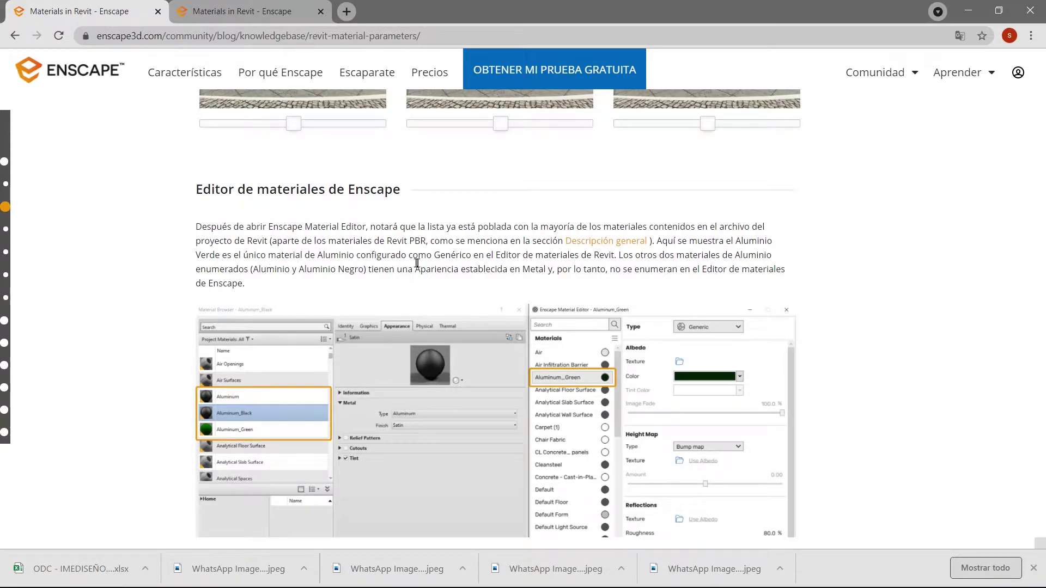
{"action": "double_click", "coordinate": [471, 255]}
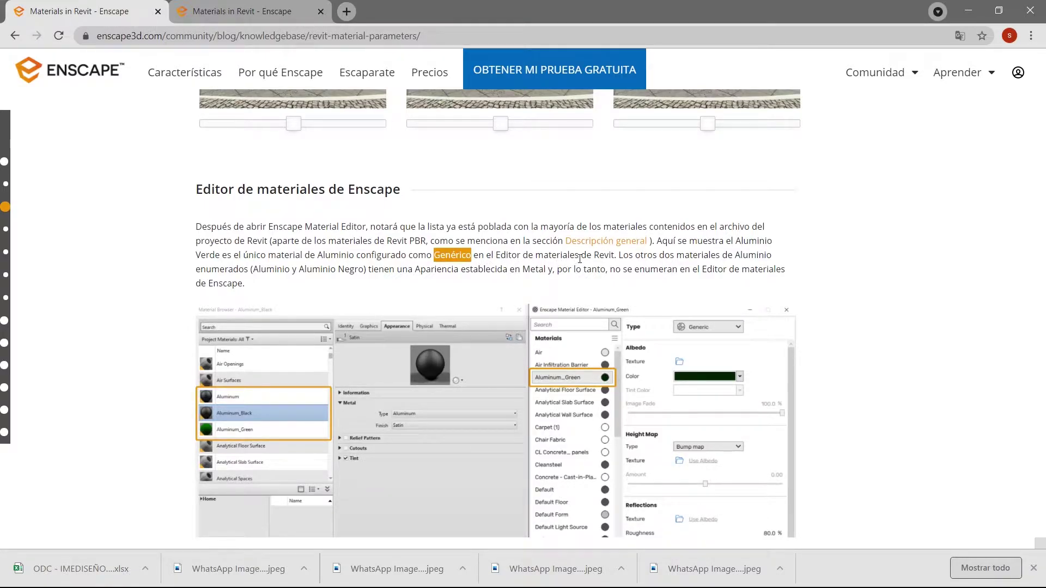
{"action": "left_click", "coordinate": [431, 259]}
{"action": "left_click_drag", "start_coordinate": [433, 255], "coordinate": [474, 256]}
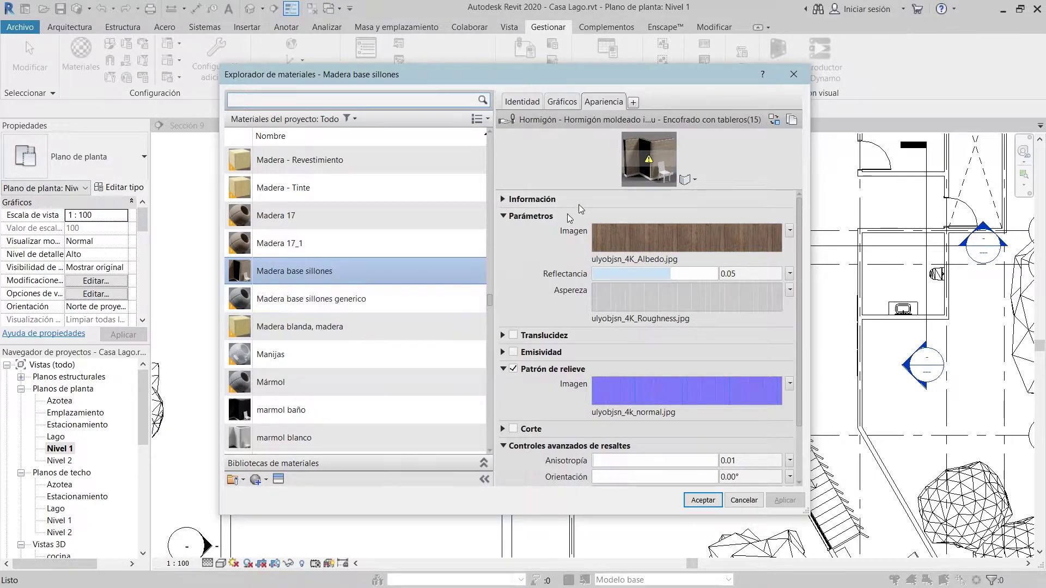
Back in Revit, compare the appearance of Madera base sillones generico with that of Madera base sillones and close the material browser
{"action": "left_click", "coordinate": [309, 301]}
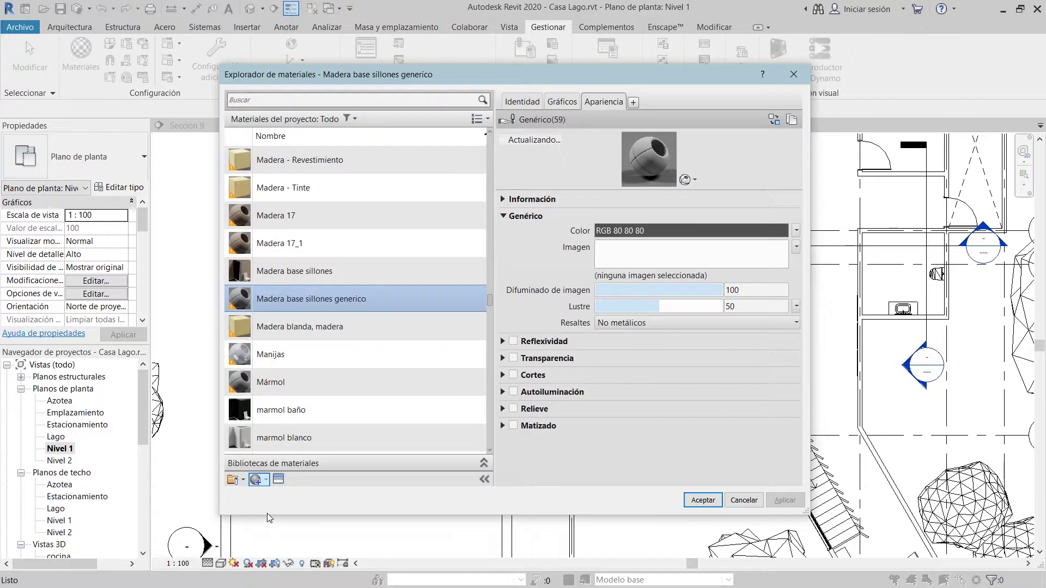
{"action": "left_click", "coordinate": [261, 480]}
{"action": "left_click", "coordinate": [556, 167]}
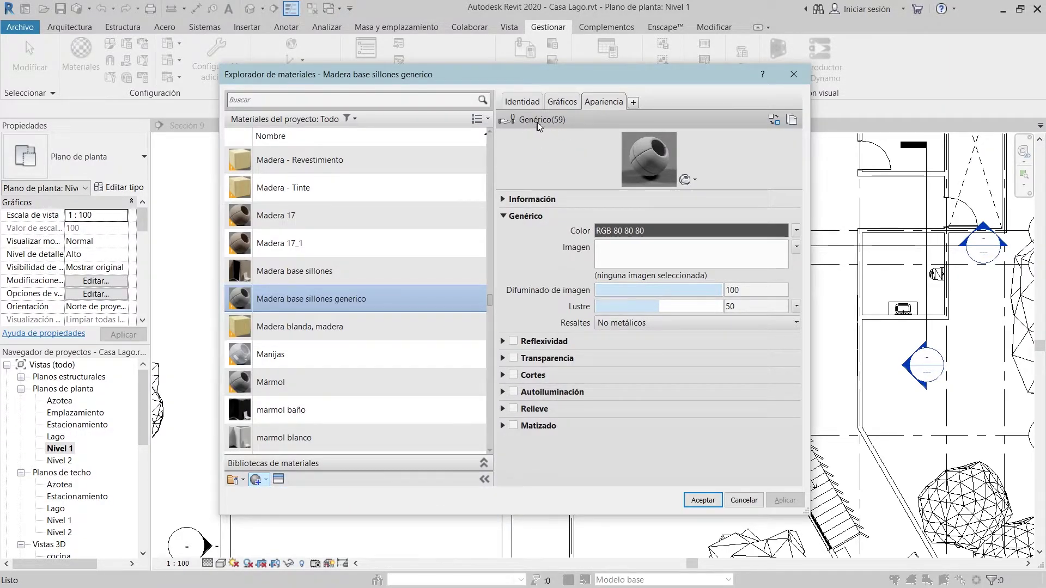
{"action": "left_click", "coordinate": [282, 273]}
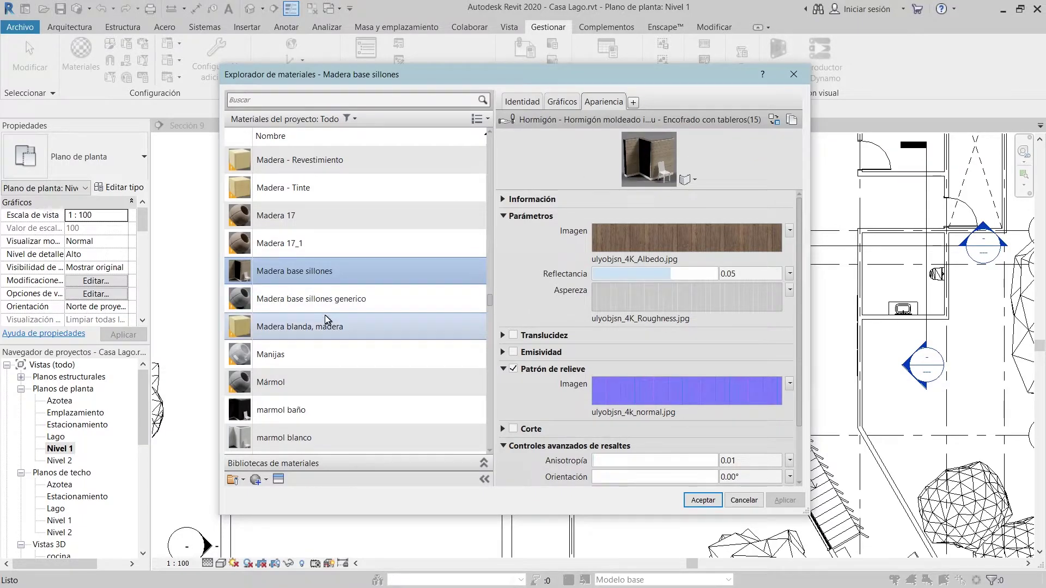
{"action": "left_click", "coordinate": [794, 74]}
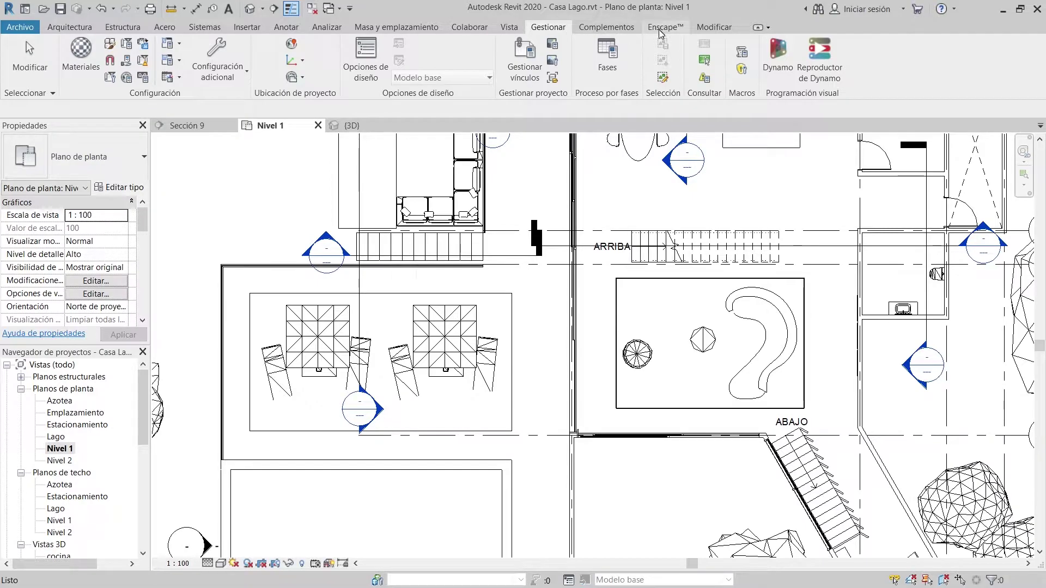
Find Madera base sillones generico in the Enscape material editor, inspect its type options, and close the editor
{"action": "left_click", "coordinate": [665, 26]}
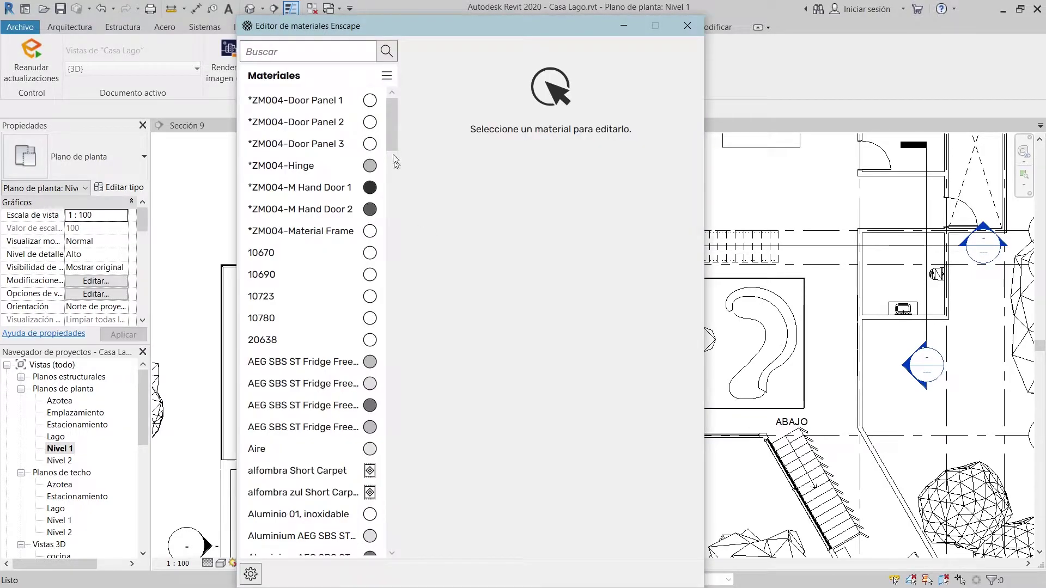
{"action": "left_click_drag", "start_coordinate": [391, 146], "coordinate": [388, 397]}
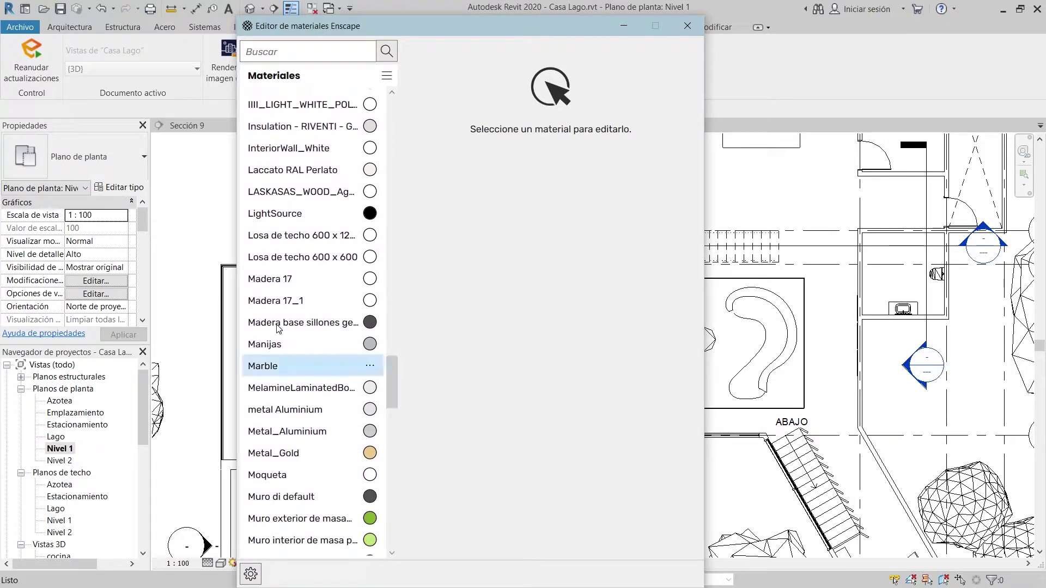
{"action": "left_click", "coordinate": [311, 327]}
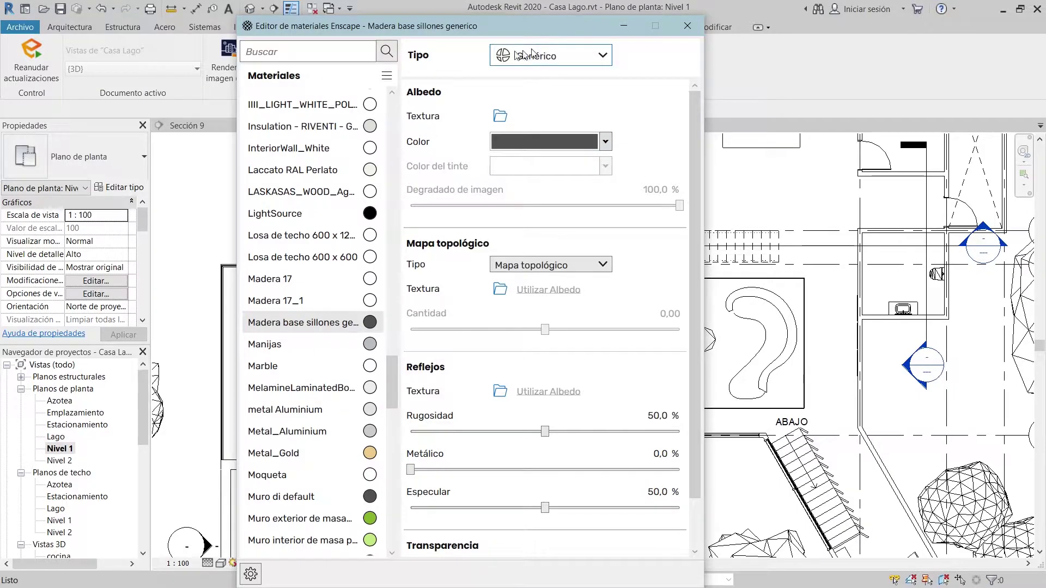
{"action": "mouse_move", "coordinate": [545, 60]}
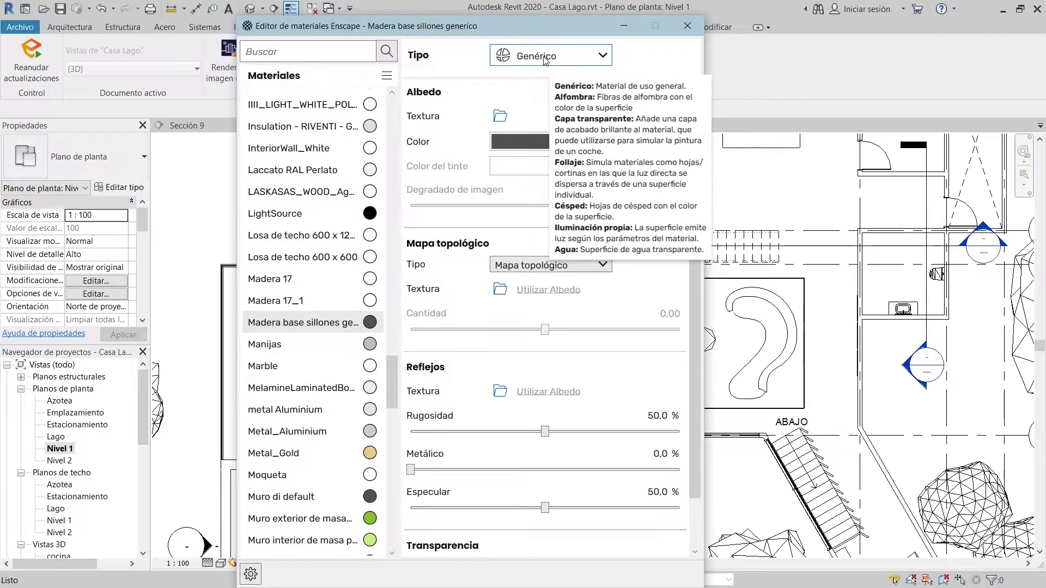
{"action": "key", "text": "Escape"}
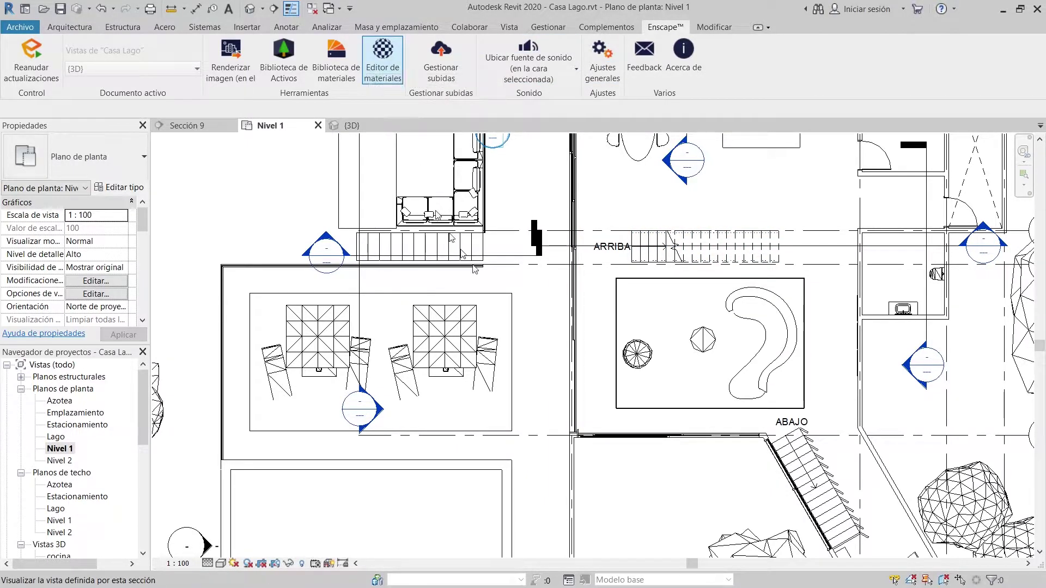
Reopen Revit's material browser and compare the appearance parameters and texture maps of Madera base sillones and Madera base sillones generico
{"action": "left_click", "coordinate": [548, 26]}
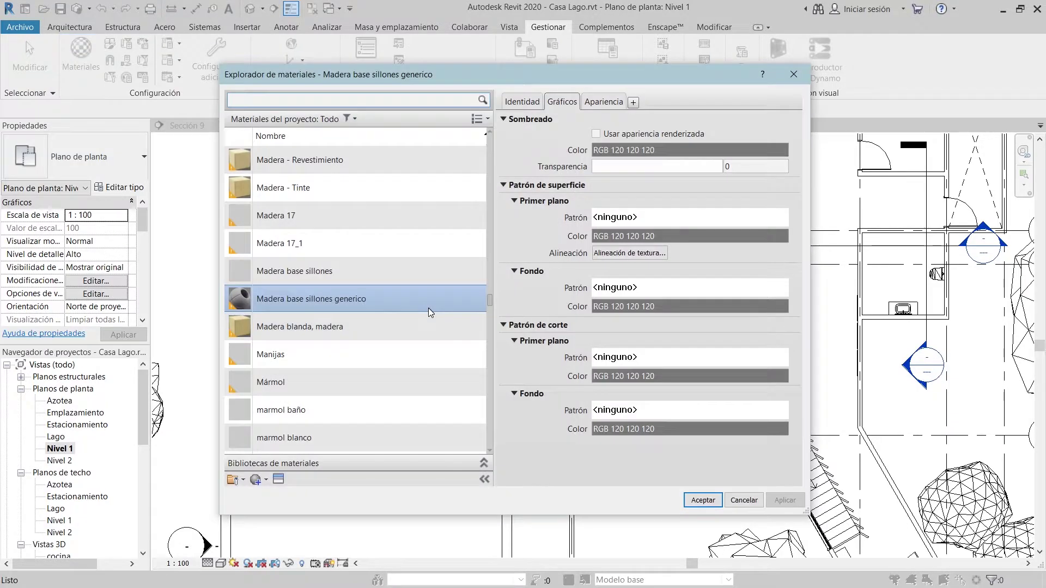
{"action": "left_click", "coordinate": [603, 102]}
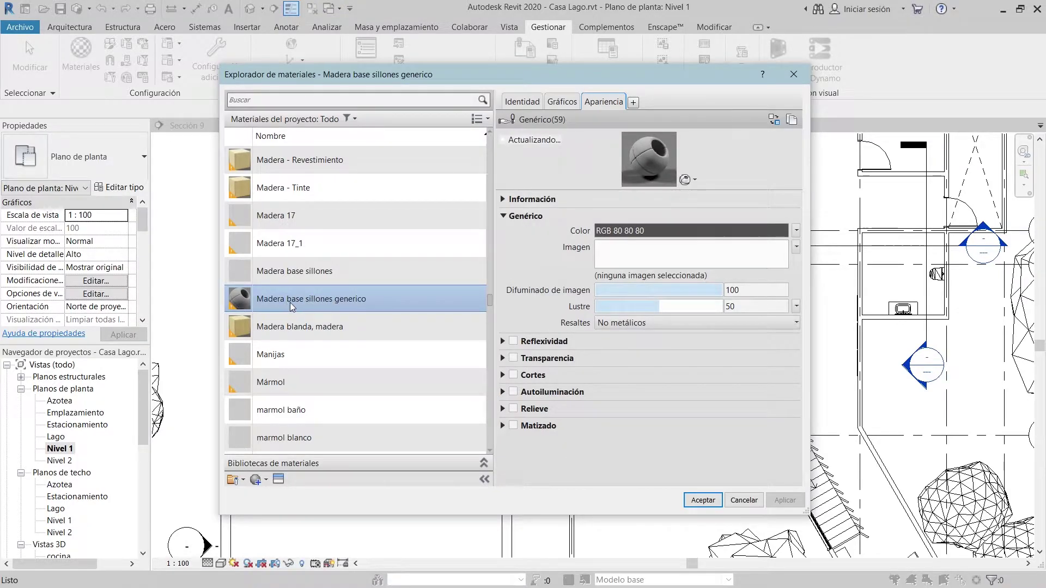
{"action": "left_click", "coordinate": [304, 273]}
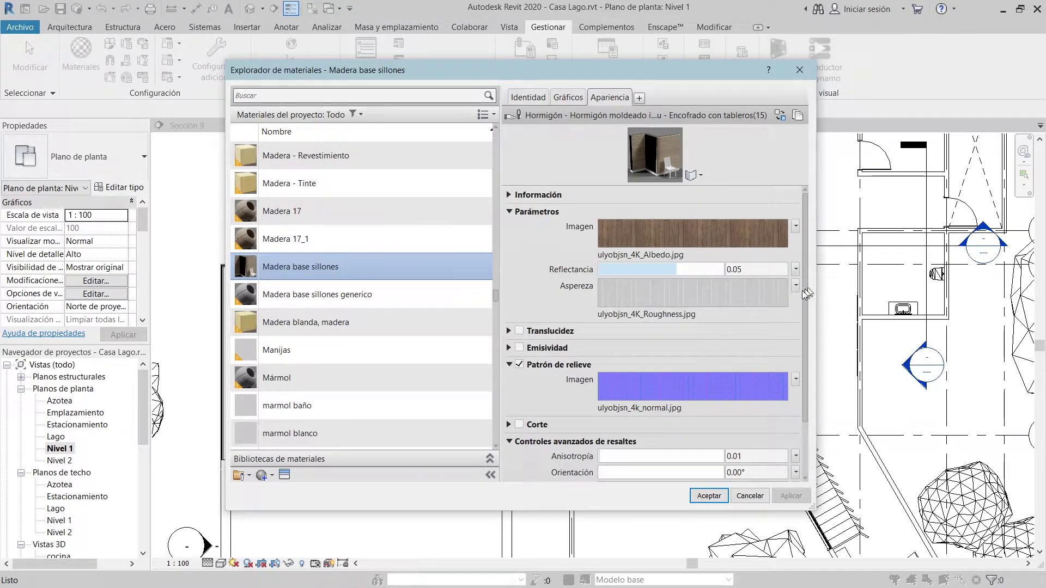
{"action": "scroll", "coordinate": [770, 240], "scroll_direction": "down", "scroll_amount": 3}
{"action": "scroll", "coordinate": [770, 240], "scroll_direction": "up", "scroll_amount": 3}
{"action": "left_click", "coordinate": [337, 298]}
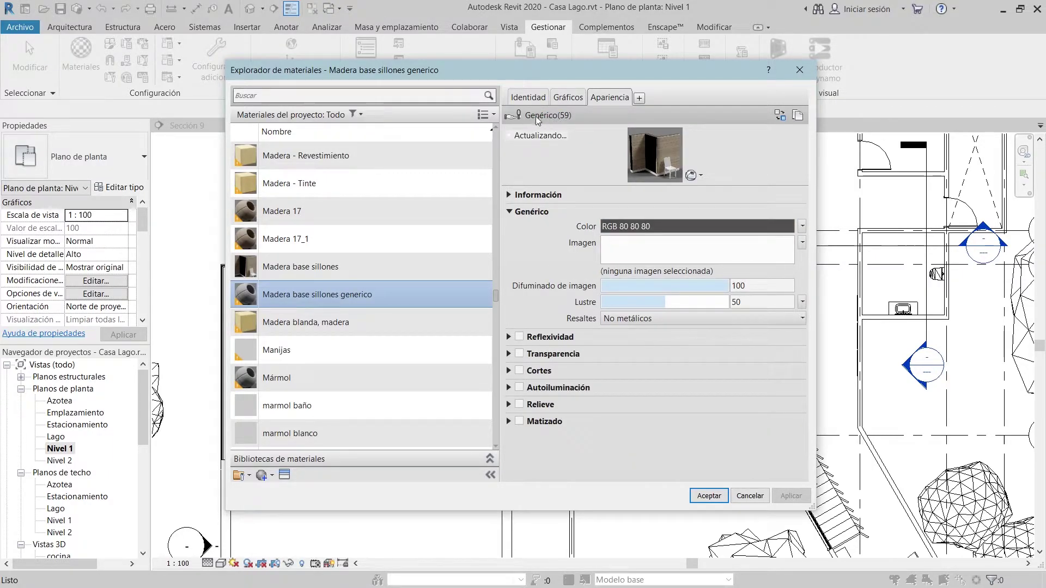
{"action": "left_click", "coordinate": [331, 277]}
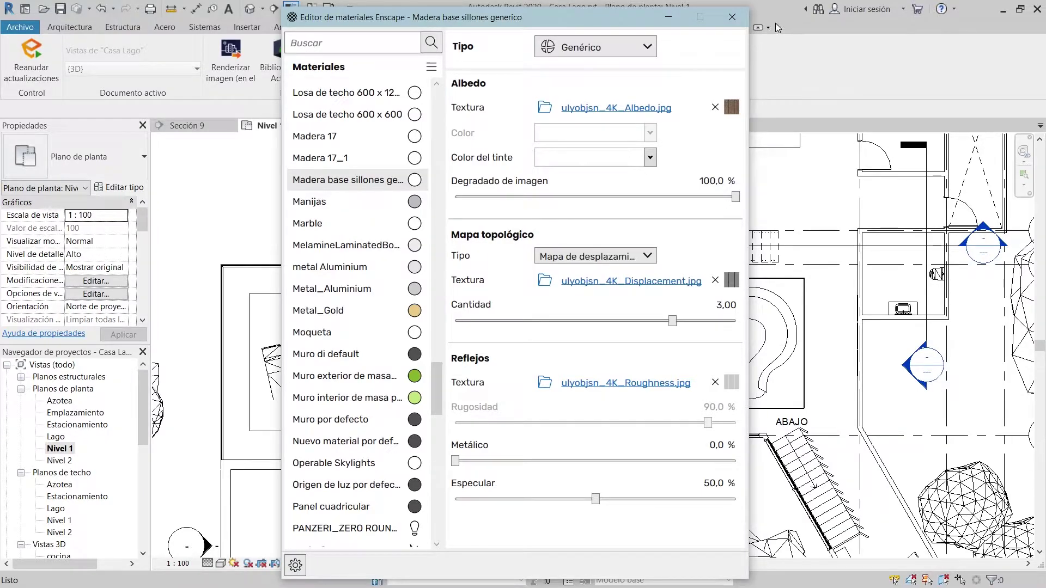
View the albedo texture settings of Madera base sillones generico in the Enscape material editor and close the editor
{"action": "mouse_move", "coordinate": [731, 107]}
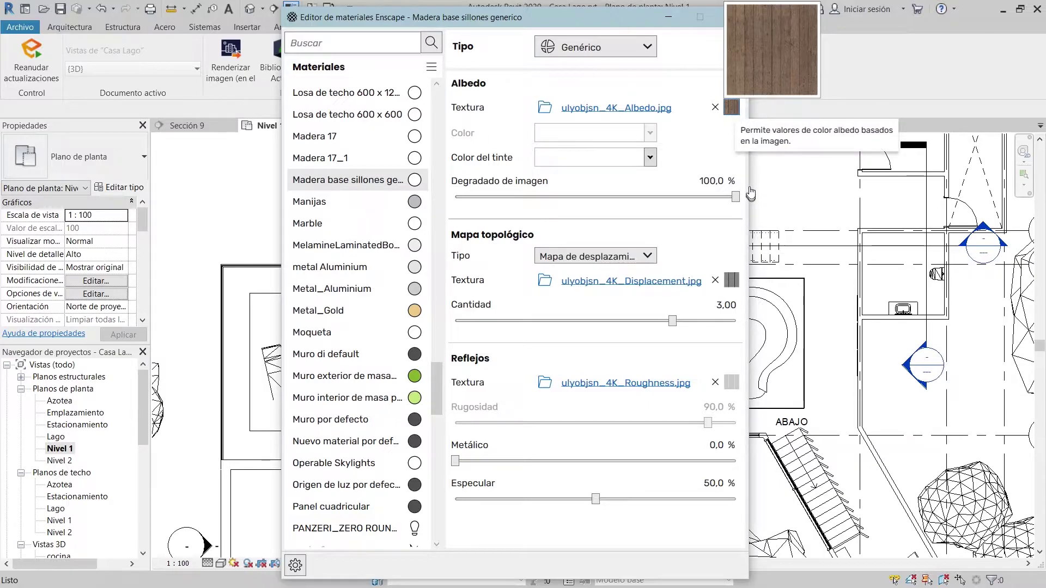
{"action": "left_click", "coordinate": [732, 111]}
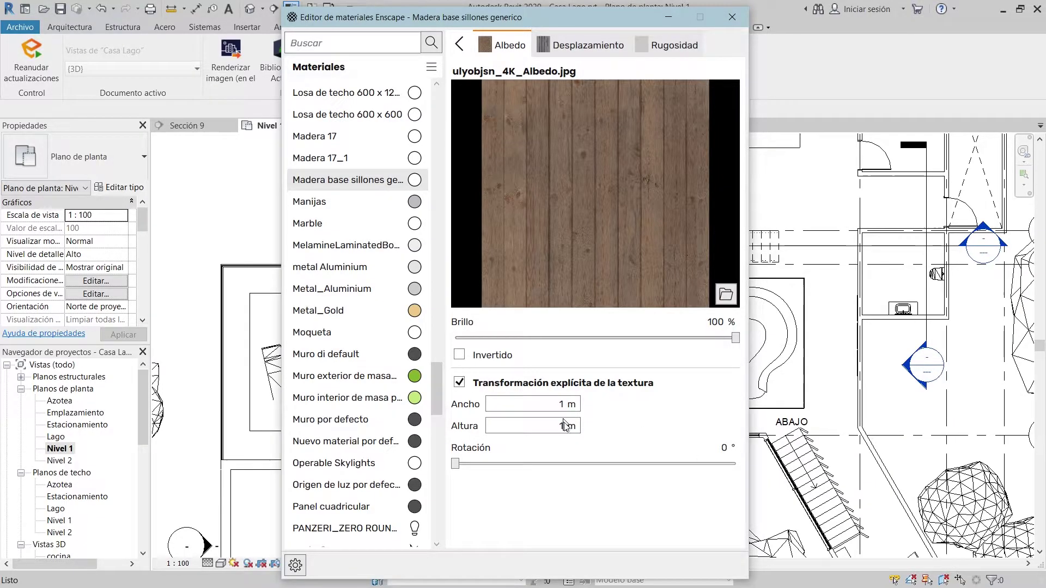
{"action": "key", "text": "Escape"}
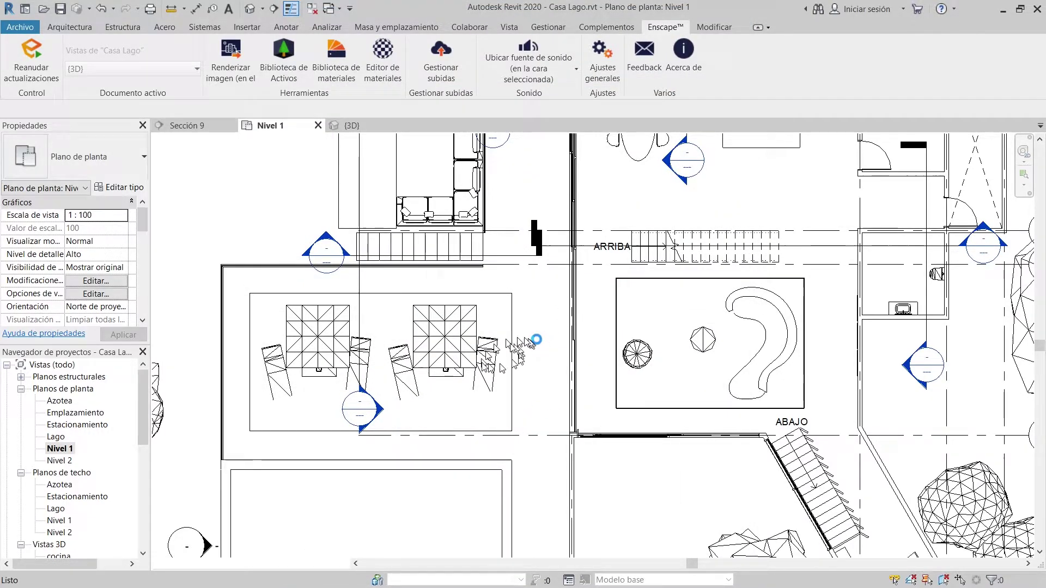
Select the alberca floor in the Nivel 1 plan and expand the Matizado settings of its material, Madera base sillones generico
{"action": "key", "text": "alt+Tab"}
{"action": "left_click", "coordinate": [541, 310]}
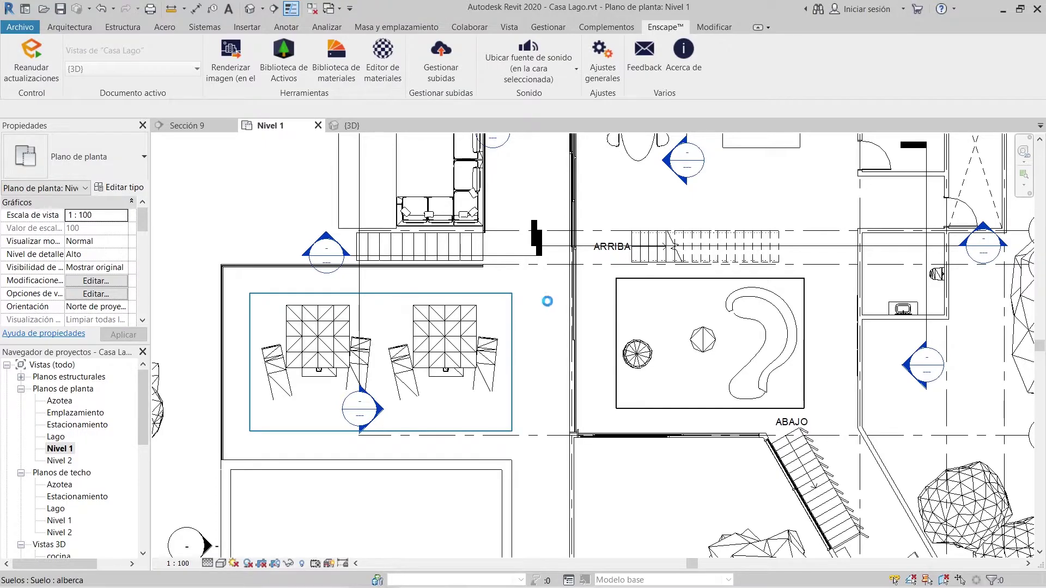
{"action": "left_click", "coordinate": [512, 323]}
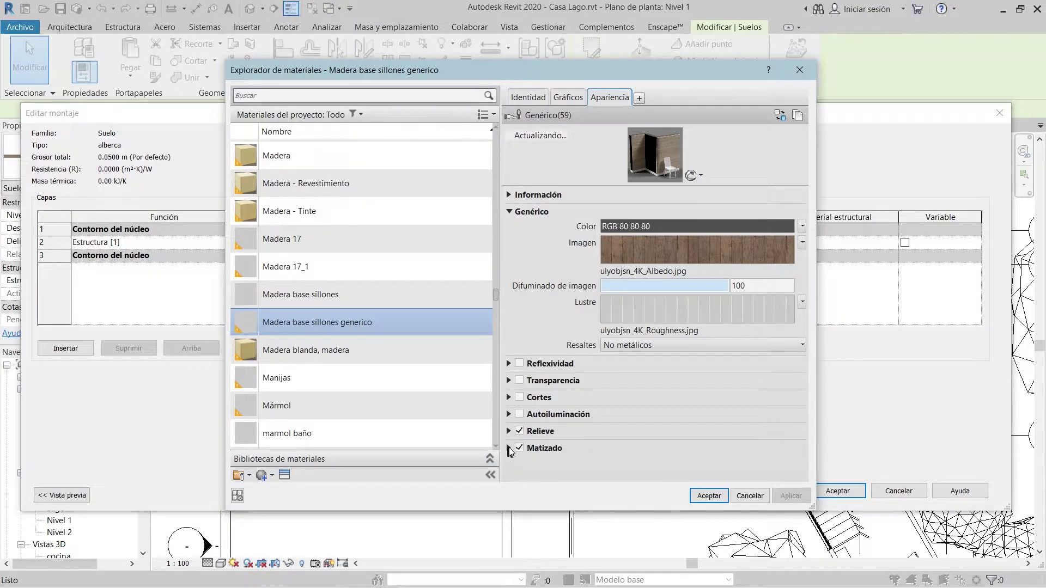
{"action": "left_click", "coordinate": [508, 449]}
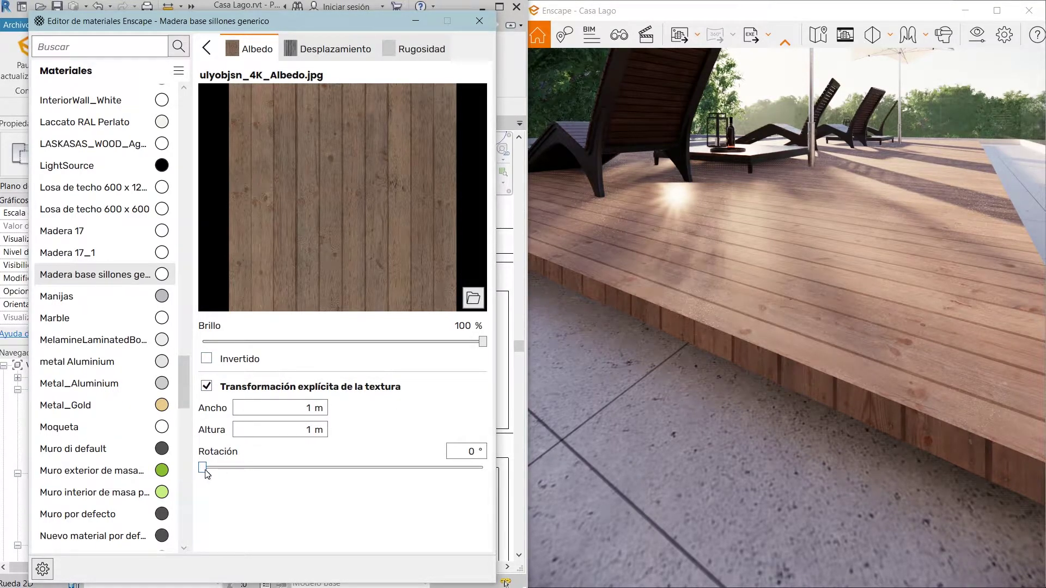
Set the rotation of the Madera base sillones generico albedo texture to 90° and return to the material's main settings
{"action": "left_click", "coordinate": [476, 455]}
{"action": "type", "text": "90"}
{"action": "key", "text": "Return"}
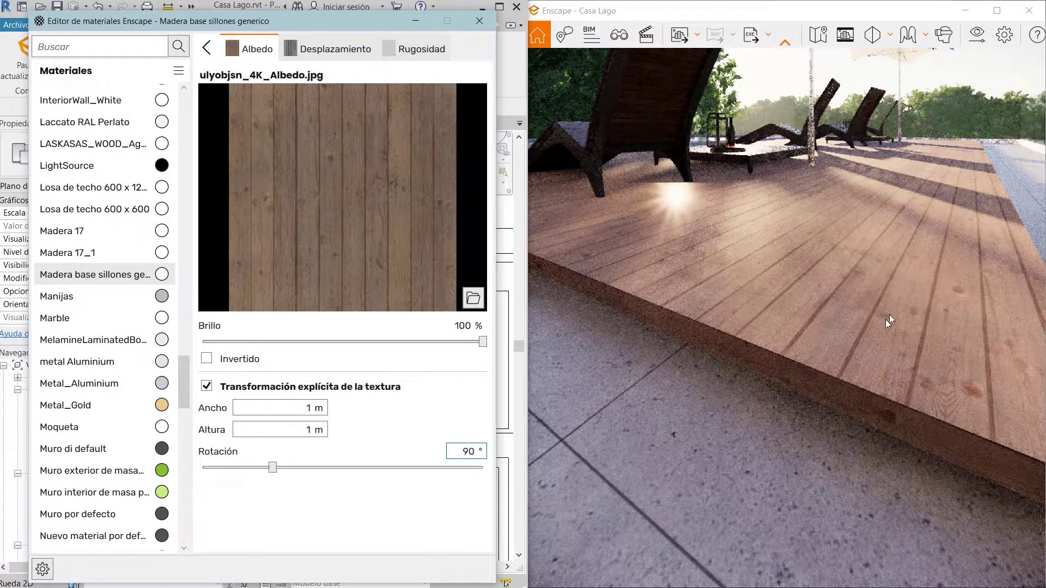
{"action": "left_click", "coordinate": [206, 50]}
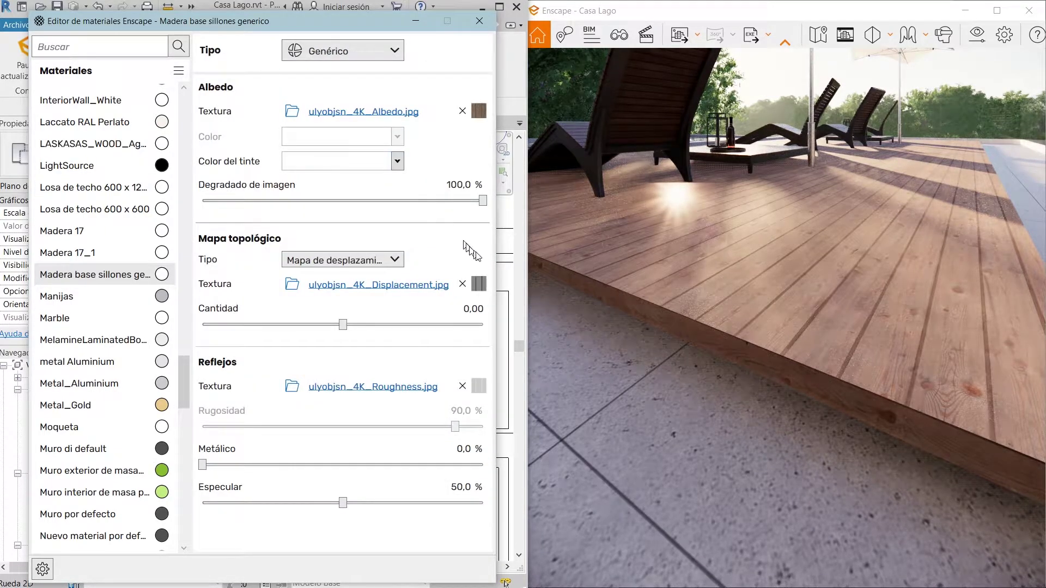
Examine the transformation settings of the displacement and roughness textures, and check those of the albedo texture again
{"action": "left_click", "coordinate": [478, 284]}
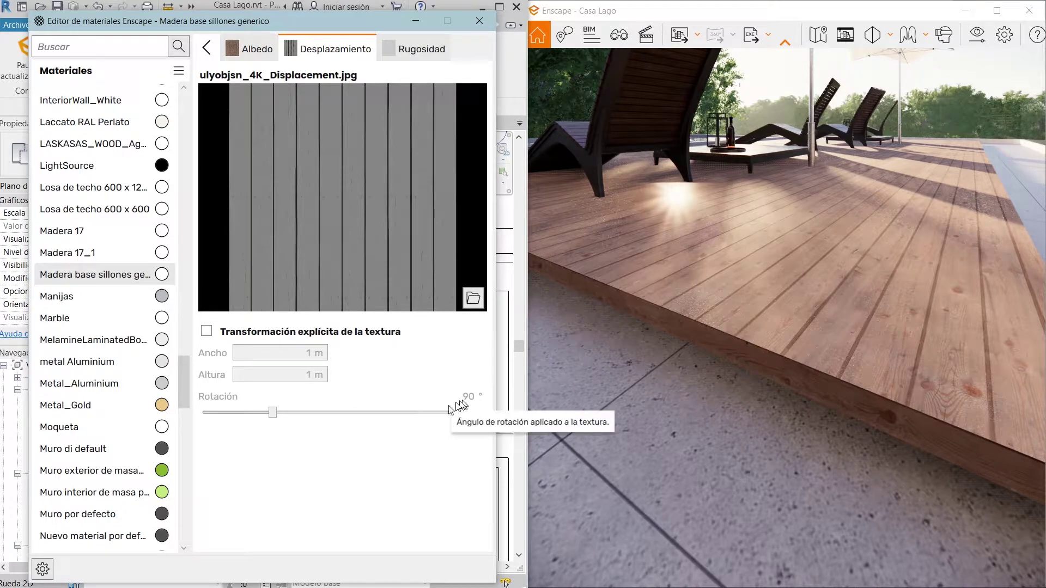
{"action": "left_click", "coordinate": [207, 50]}
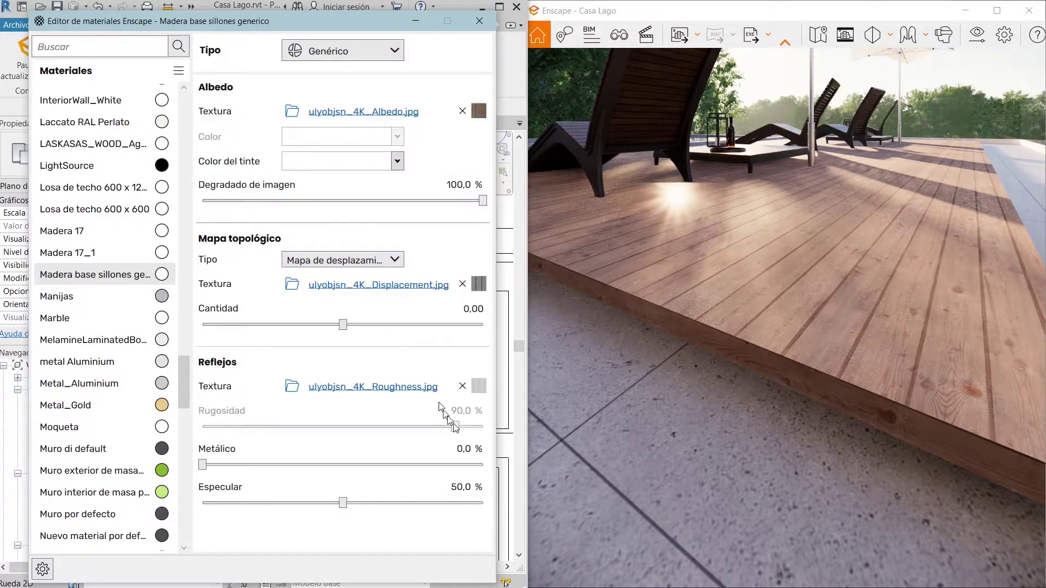
{"action": "left_click", "coordinate": [478, 388]}
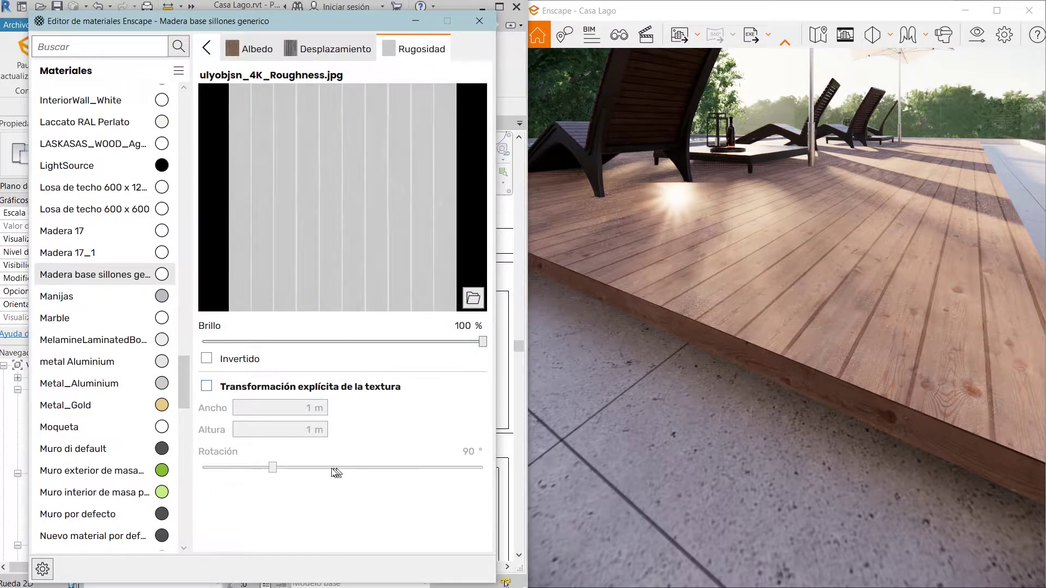
{"action": "left_click", "coordinate": [204, 52]}
{"action": "mouse_move", "coordinate": [480, 112]}
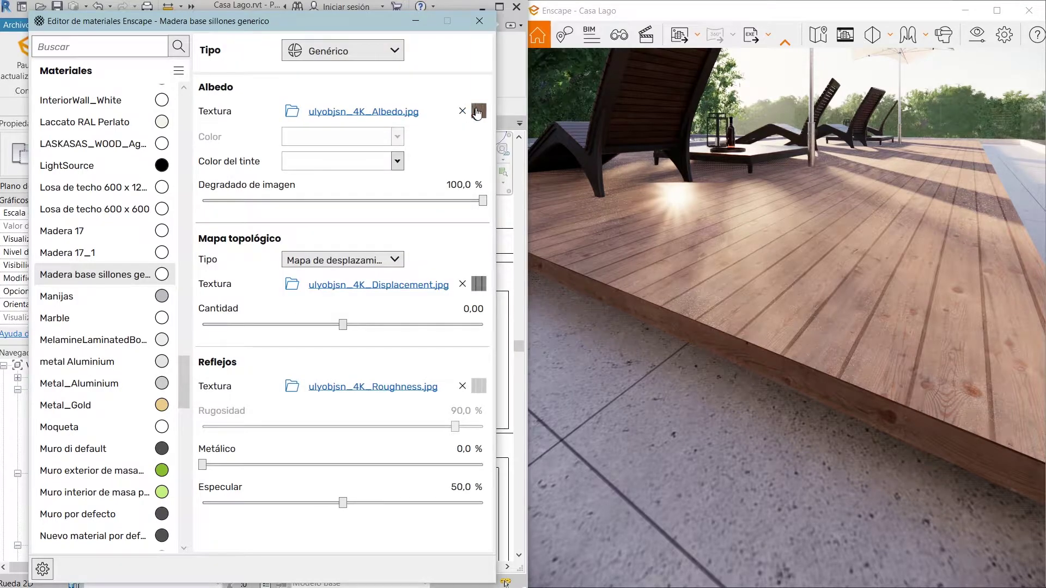
{"action": "left_click", "coordinate": [479, 112]}
{"action": "left_click", "coordinate": [205, 50]}
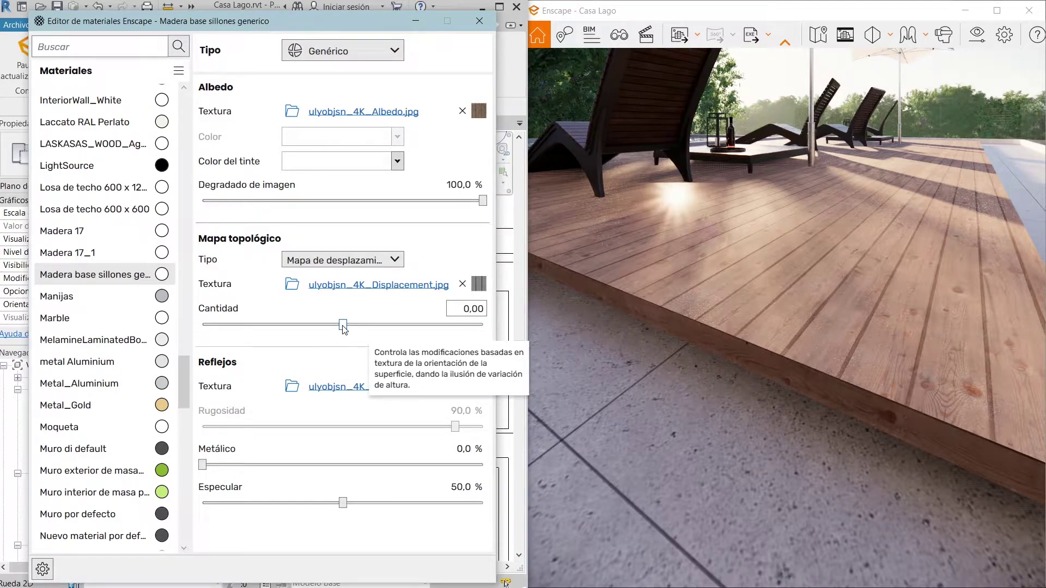
Try displacement amounts of 1.42, 4.89 and -2.14, set 1.73, and inspect the deck's relief in the enlarged Enscape render
{"action": "left_click_drag", "start_coordinate": [345, 325], "coordinate": [396, 331]}
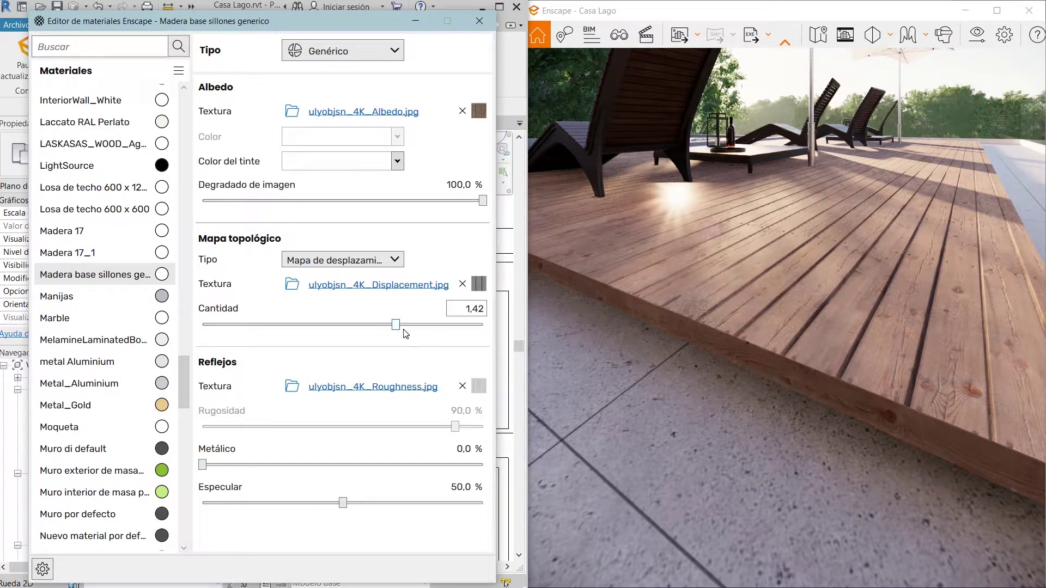
{"action": "left_click_drag", "start_coordinate": [396, 324], "coordinate": [442, 327]}
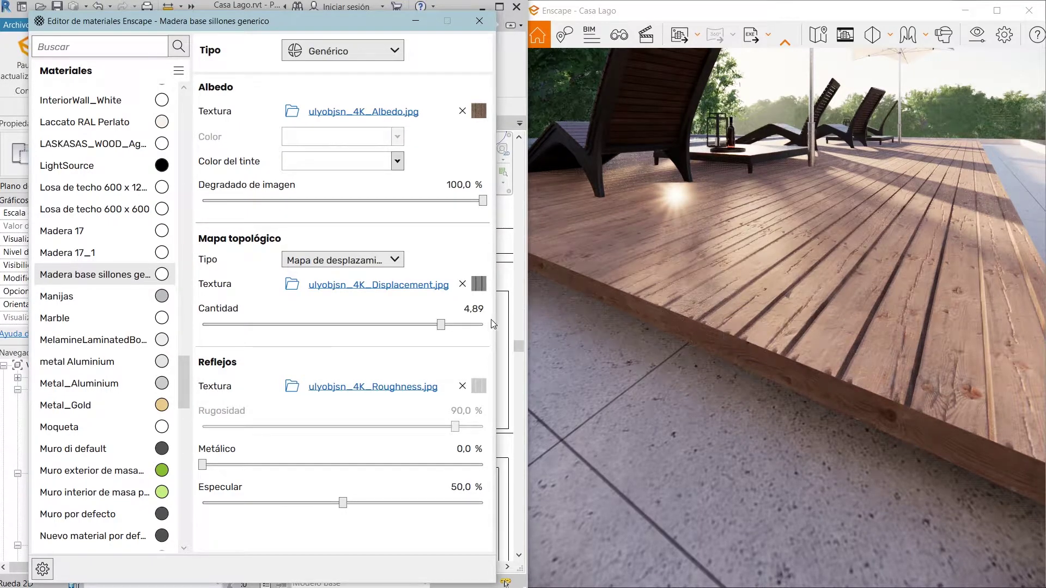
{"action": "left_click_drag", "start_coordinate": [442, 325], "coordinate": [310, 327]}
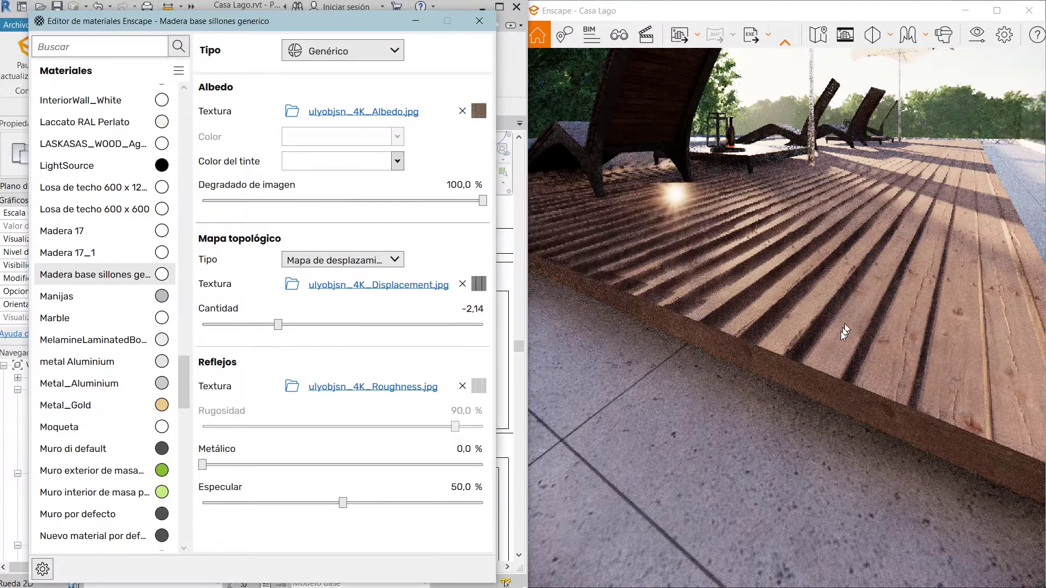
{"action": "left_click_drag", "start_coordinate": [279, 326], "coordinate": [400, 326]}
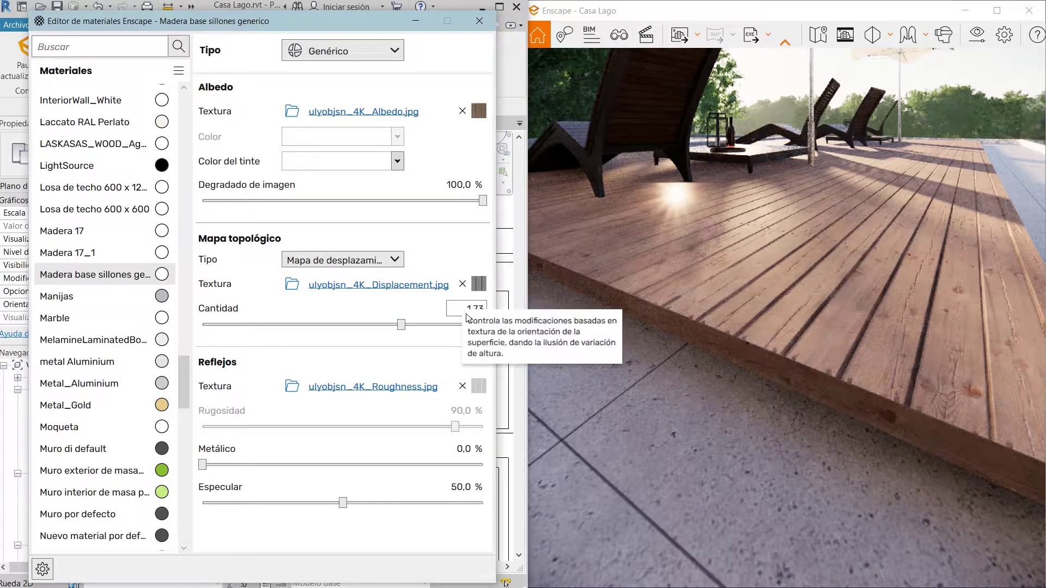
{"action": "left_click", "coordinate": [996, 11]}
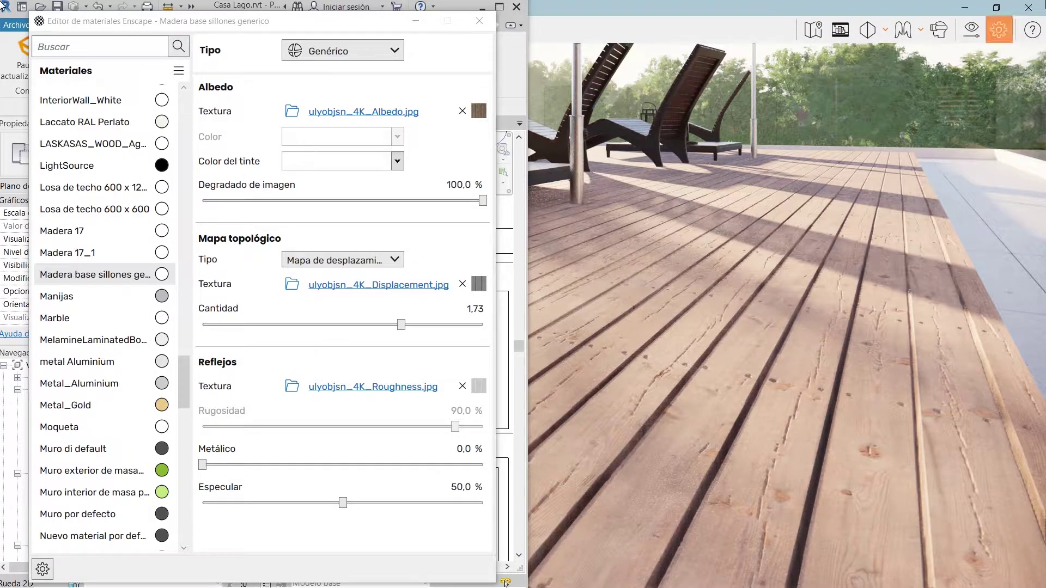
{"action": "left_click", "coordinate": [997, 8]}
{"action": "double_click", "coordinate": [959, 43]}
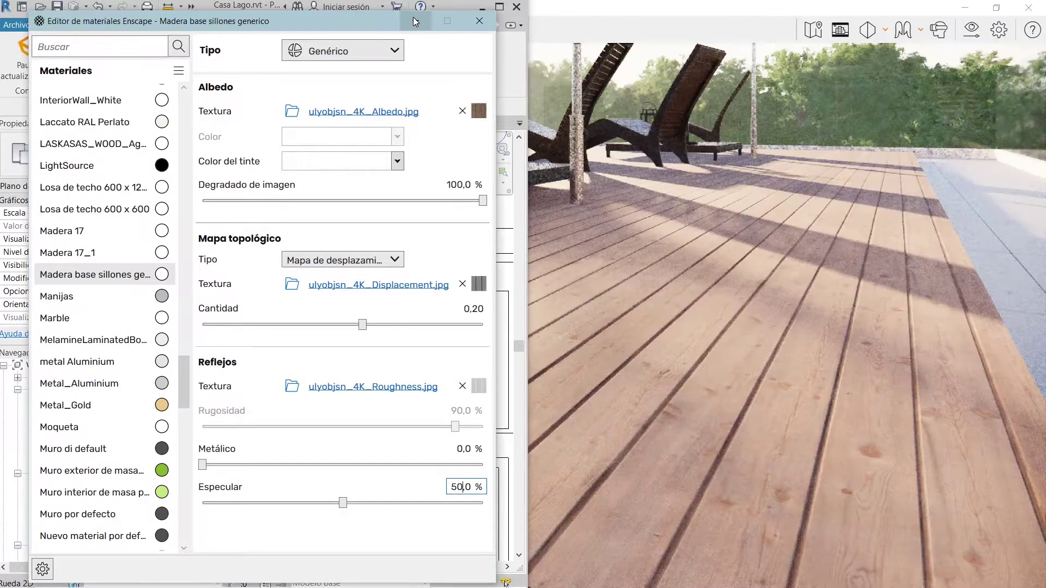
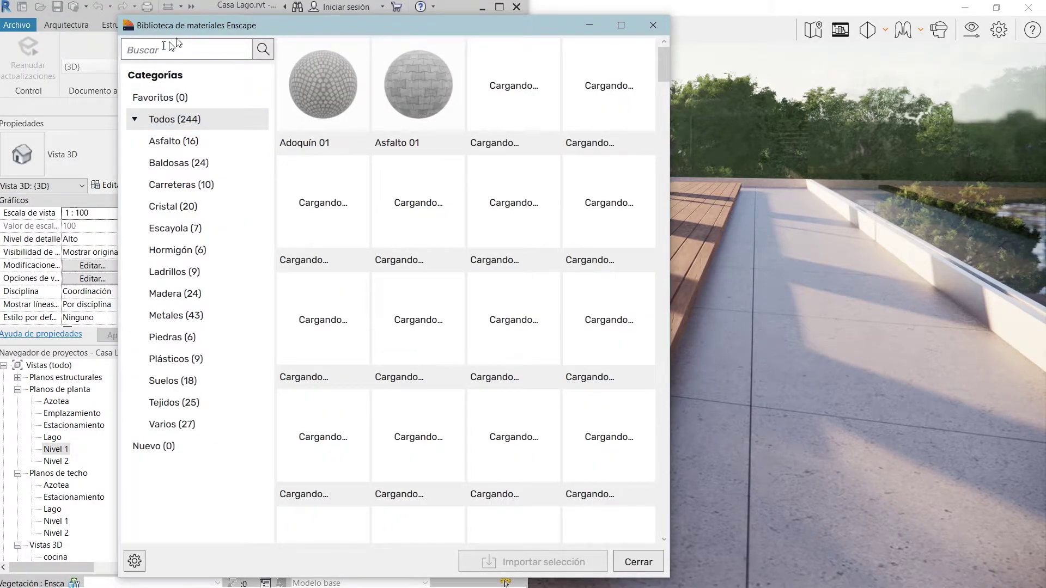
Import Madera 10, listón from the Madera category of the Enscape material library and close the library
{"action": "left_click", "coordinate": [175, 293]}
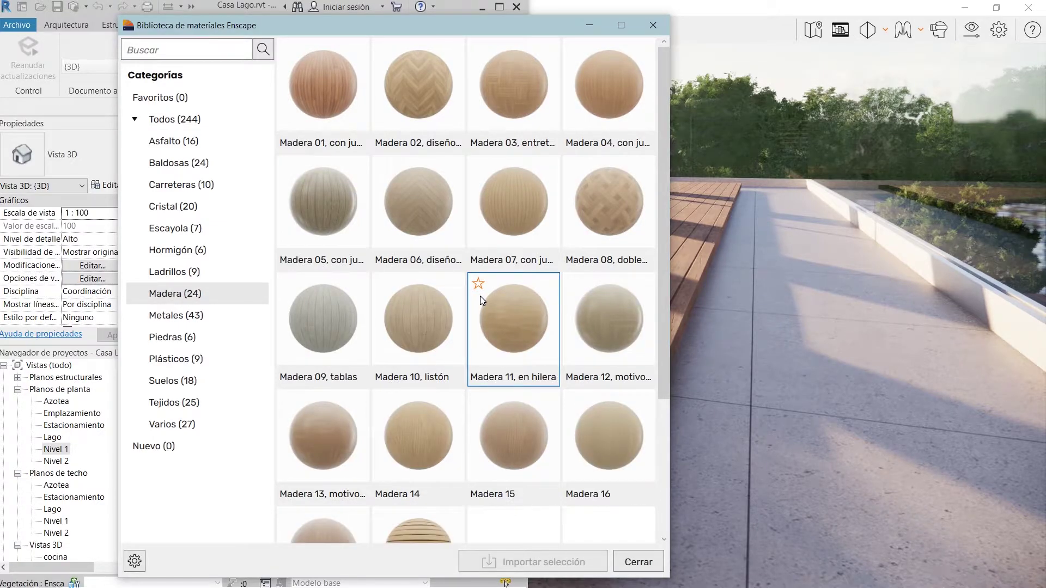
{"action": "scroll", "coordinate": [531, 278], "scroll_direction": "down", "scroll_amount": 2}
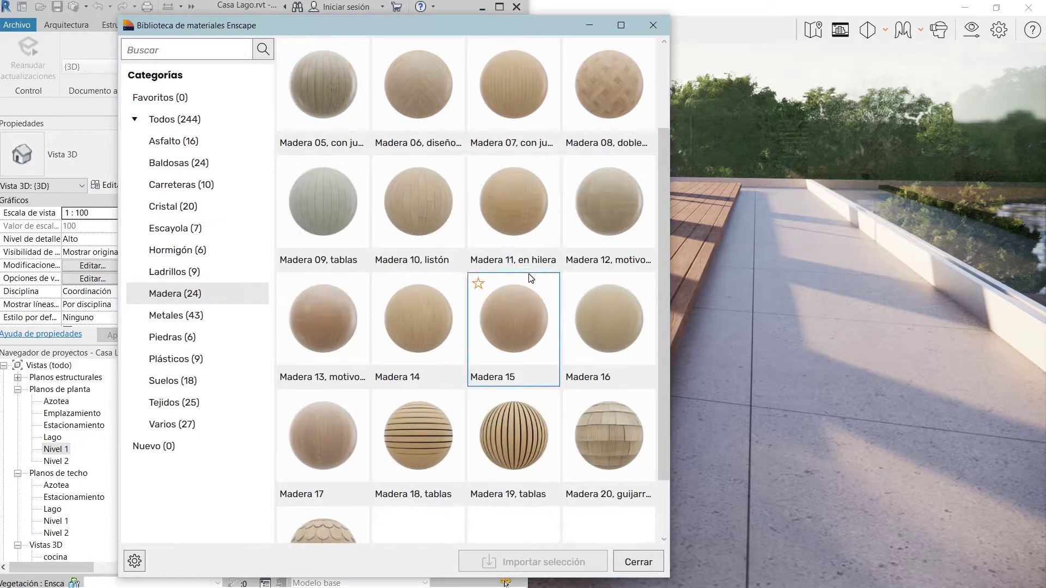
{"action": "scroll", "coordinate": [531, 278], "scroll_direction": "down", "scroll_amount": 2}
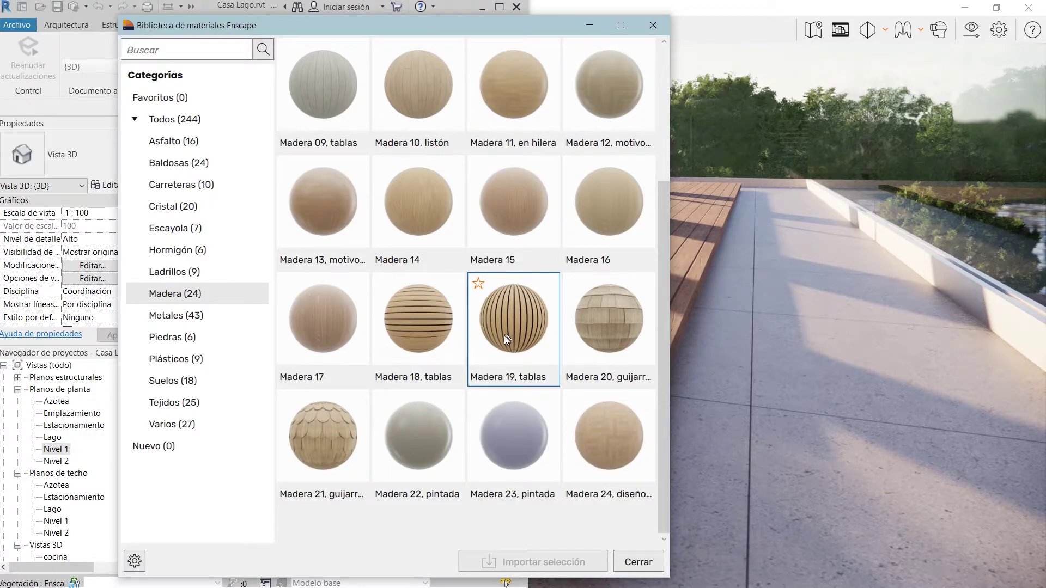
{"action": "scroll", "coordinate": [593, 365], "scroll_direction": "up", "scroll_amount": 2}
{"action": "scroll", "coordinate": [591, 362], "scroll_direction": "down", "scroll_amount": 2}
{"action": "scroll", "coordinate": [592, 361], "scroll_direction": "up", "scroll_amount": 4}
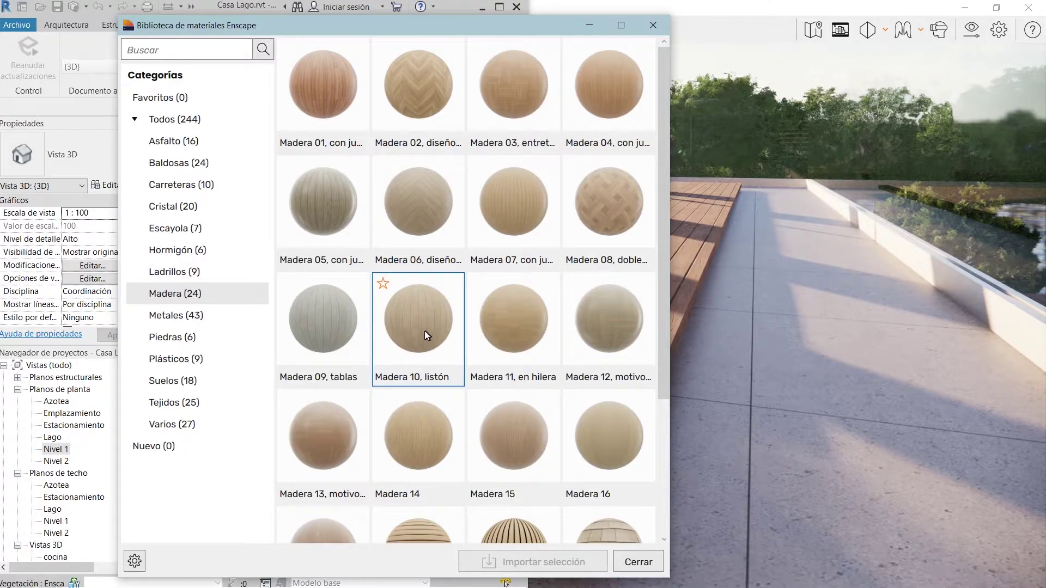
{"action": "left_click", "coordinate": [421, 323]}
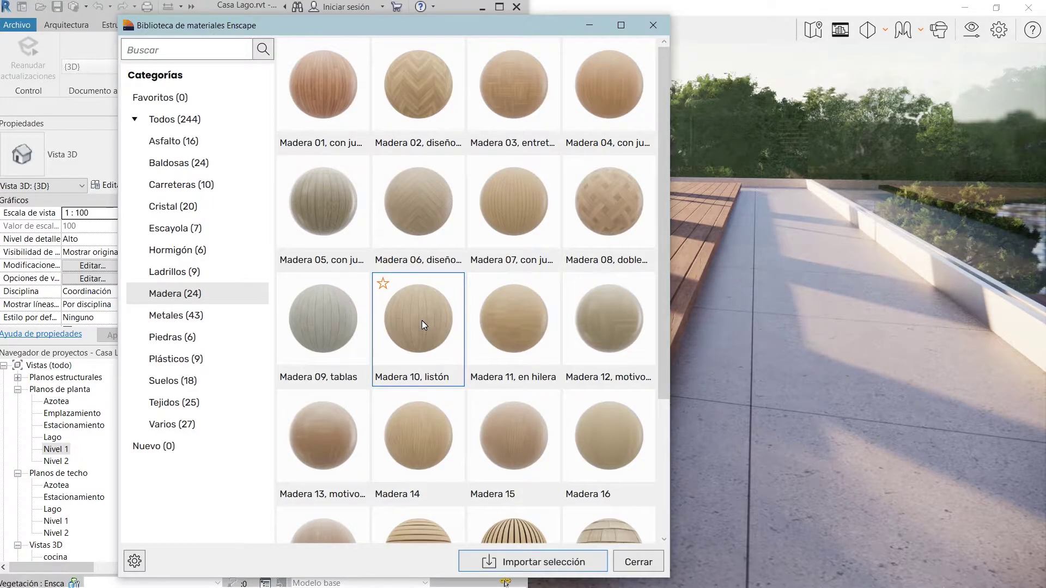
{"action": "left_click", "coordinate": [531, 561]}
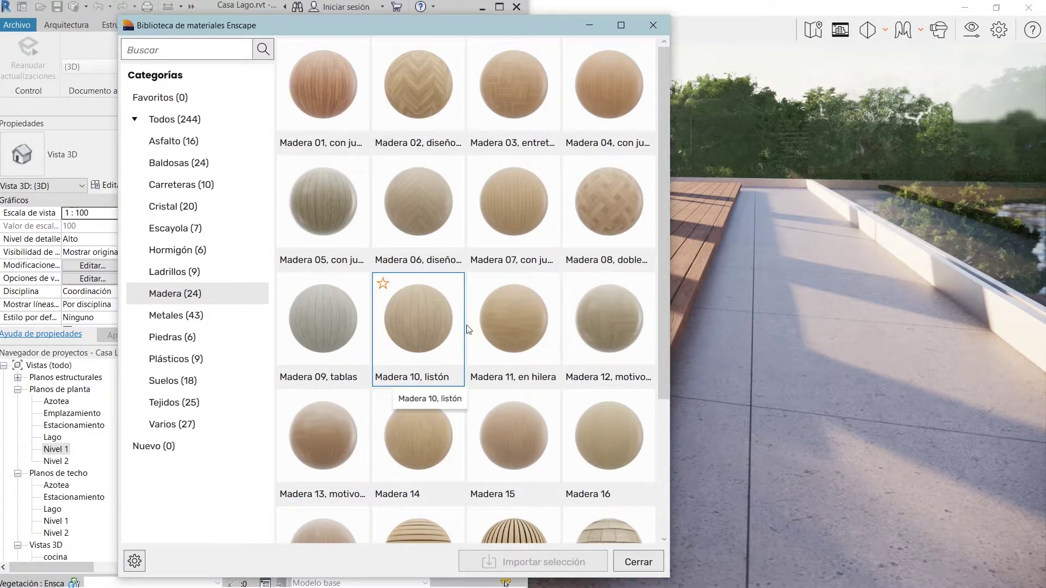
{"action": "left_click", "coordinate": [653, 25]}
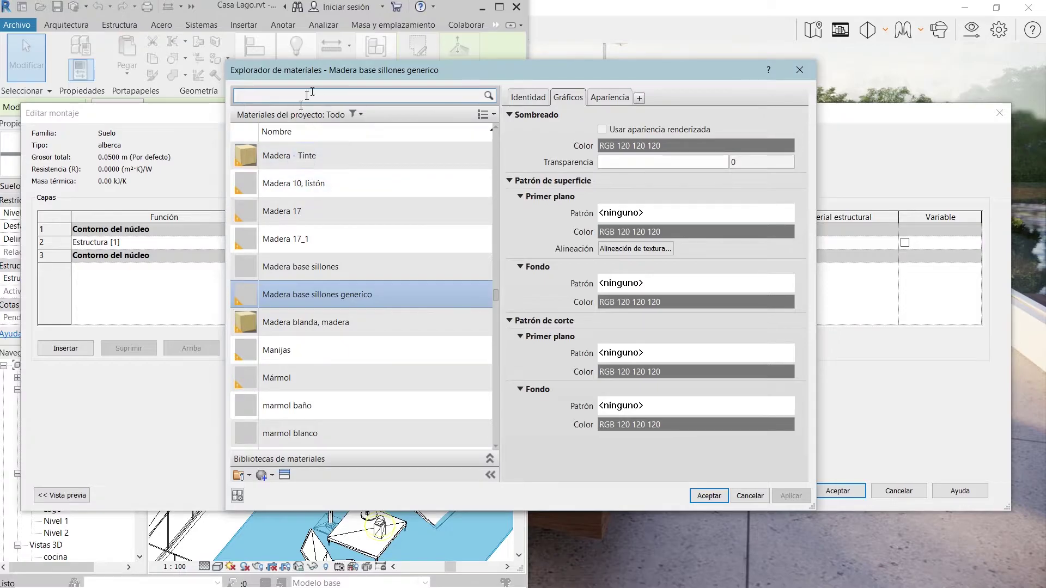
Assign Madera 10, listón to the alberca floor's structure layer and view the deck in the enlarged Enscape render
{"action": "scroll", "coordinate": [282, 205], "scroll_direction": "up", "scroll_amount": 1}
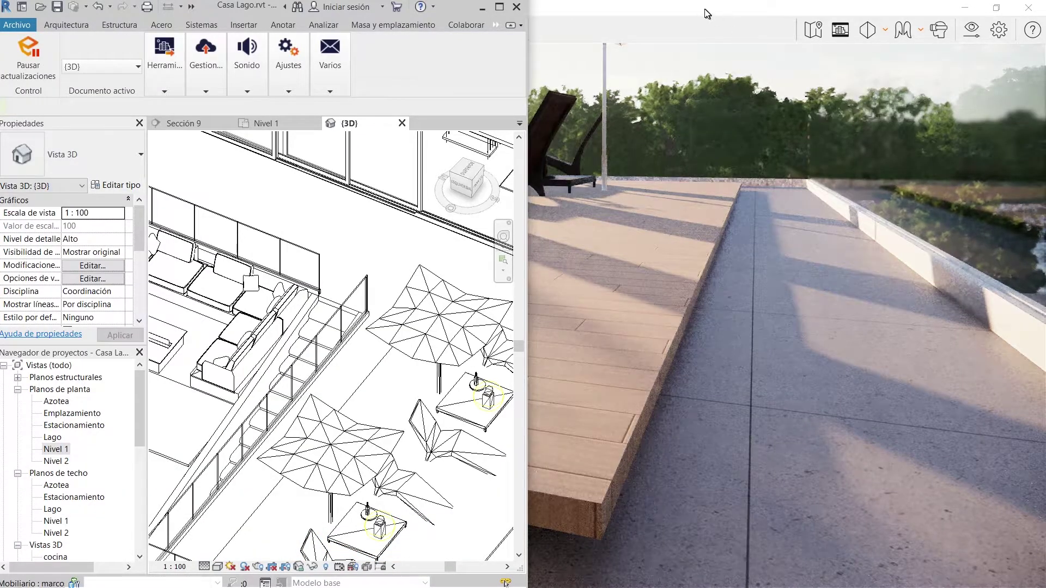
{"action": "double_click", "coordinate": [707, 14]}
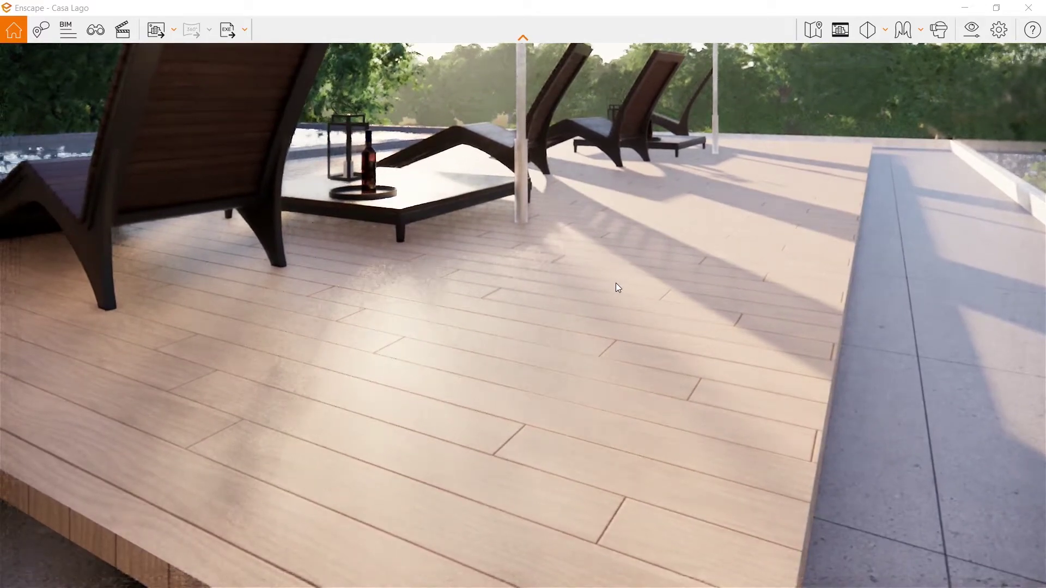
Close the Ajustes visuales window and examine the parameters of Madera 10, listón in the Enscape material editor
{"action": "key", "text": "alt+Tab"}
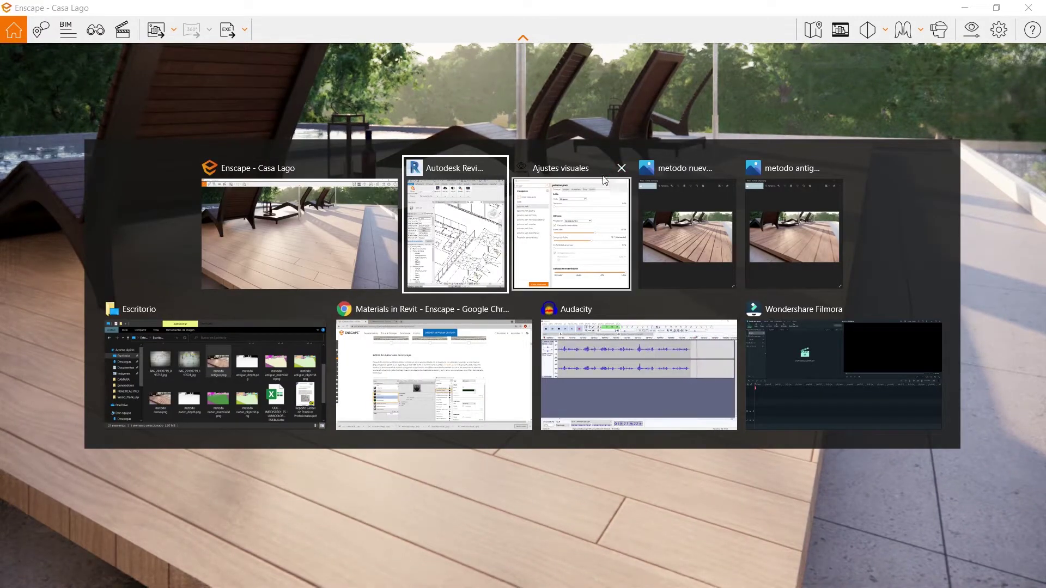
{"action": "left_click", "coordinate": [622, 169]}
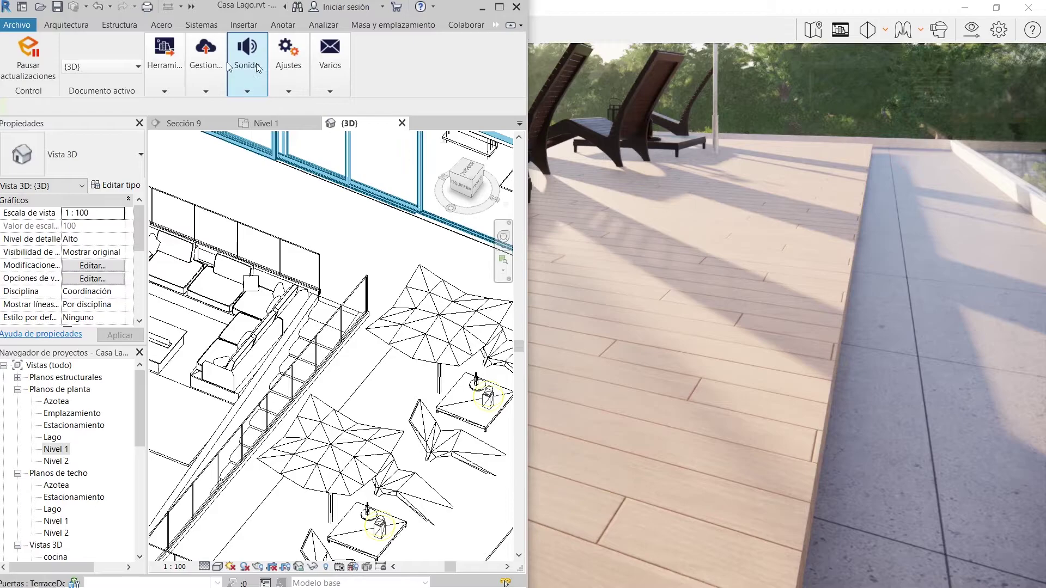
{"action": "left_click", "coordinate": [164, 80]}
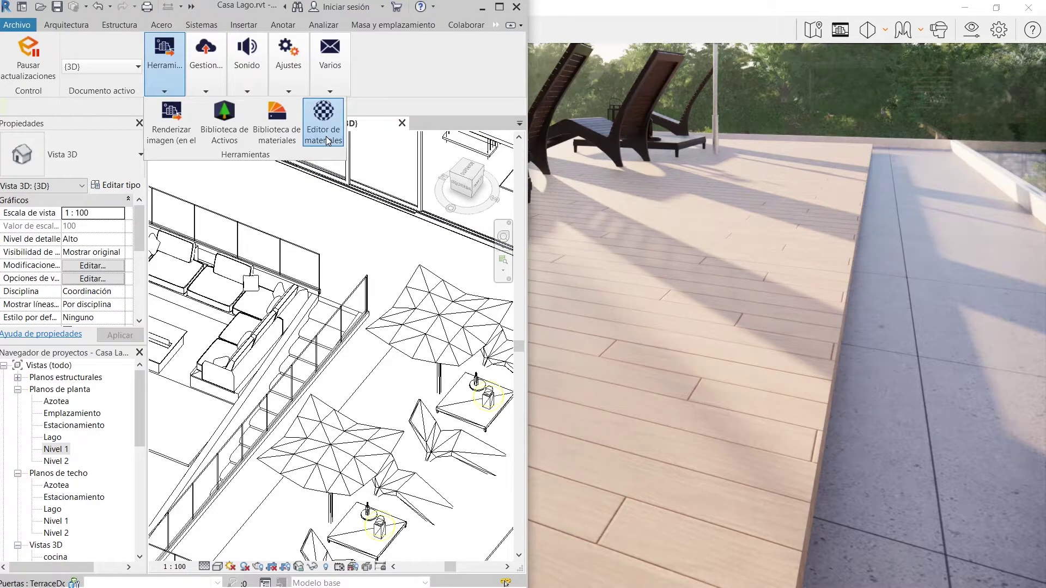
{"action": "left_click", "coordinate": [328, 141]}
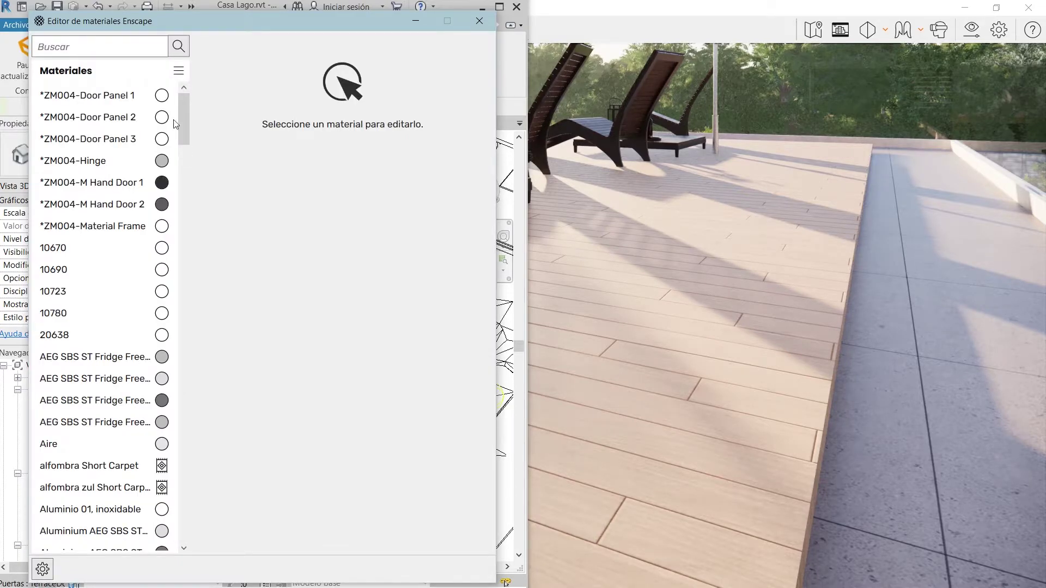
{"action": "left_click_drag", "start_coordinate": [182, 116], "coordinate": [182, 379]}
{"action": "left_click", "coordinate": [93, 233]}
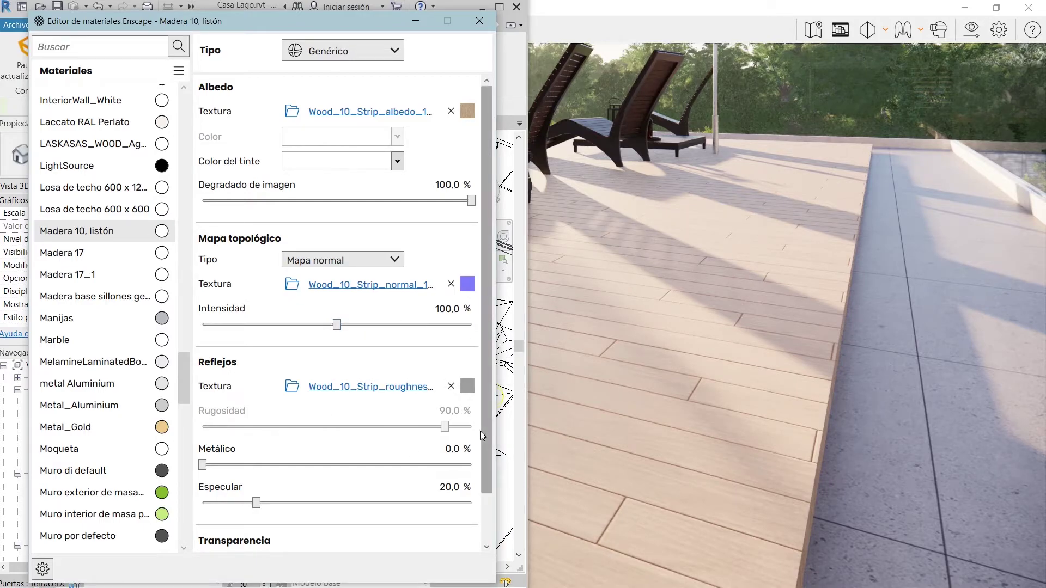
{"action": "scroll", "coordinate": [488, 430], "scroll_direction": "down", "scroll_amount": 2}
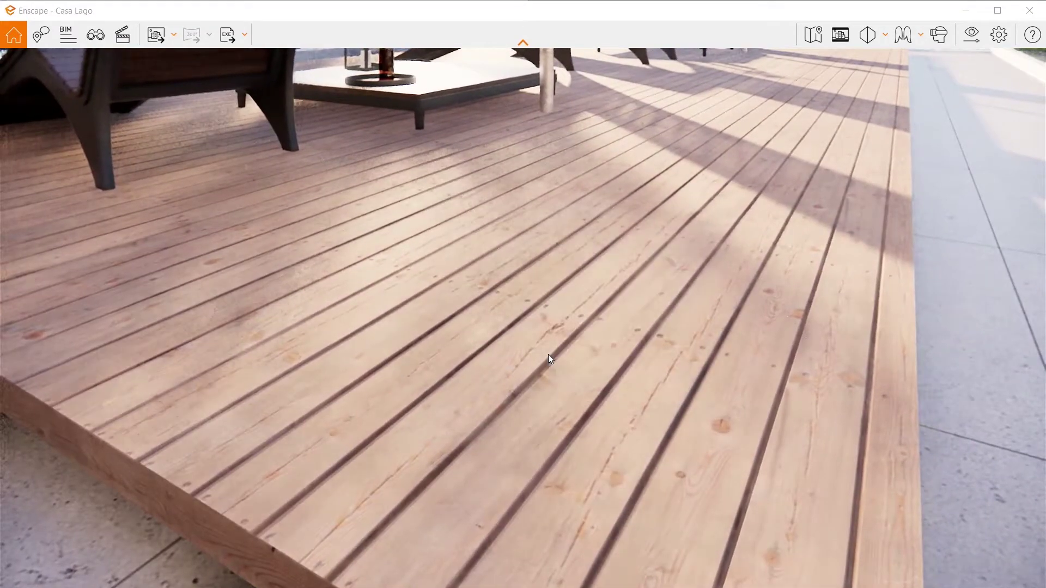
Switch from the Enscape render back to Revit and open the Enscape material editor for the Casa Lago project
{"action": "key", "text": "alt+Tab"}
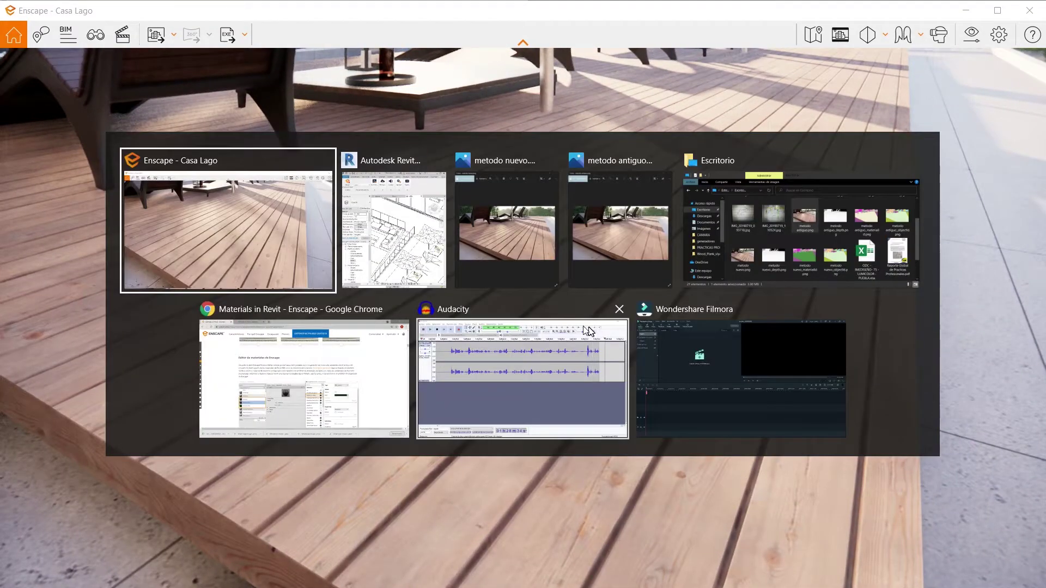
{"action": "left_click", "coordinate": [160, 80]}
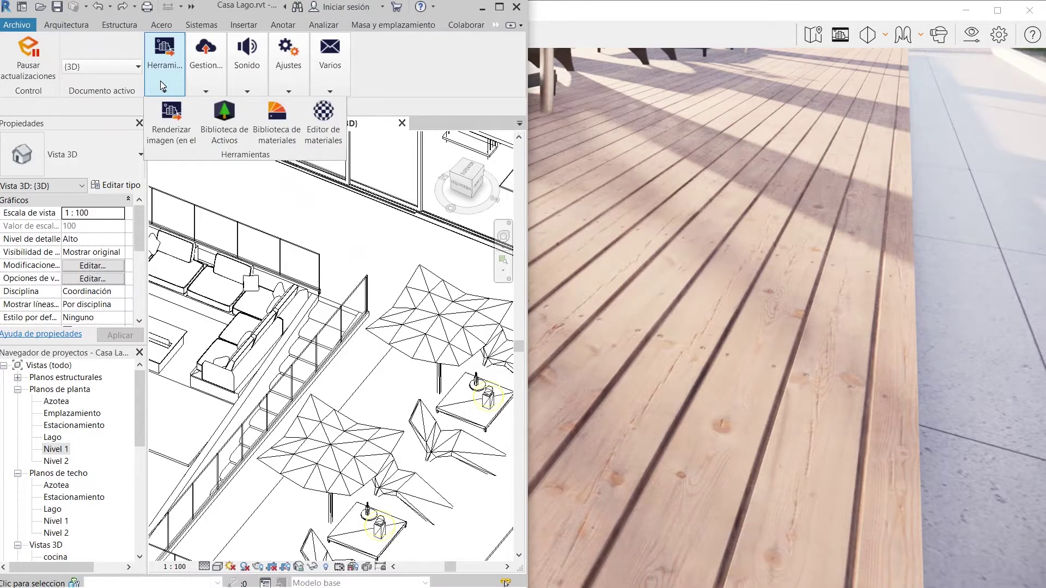
{"action": "left_click", "coordinate": [333, 134]}
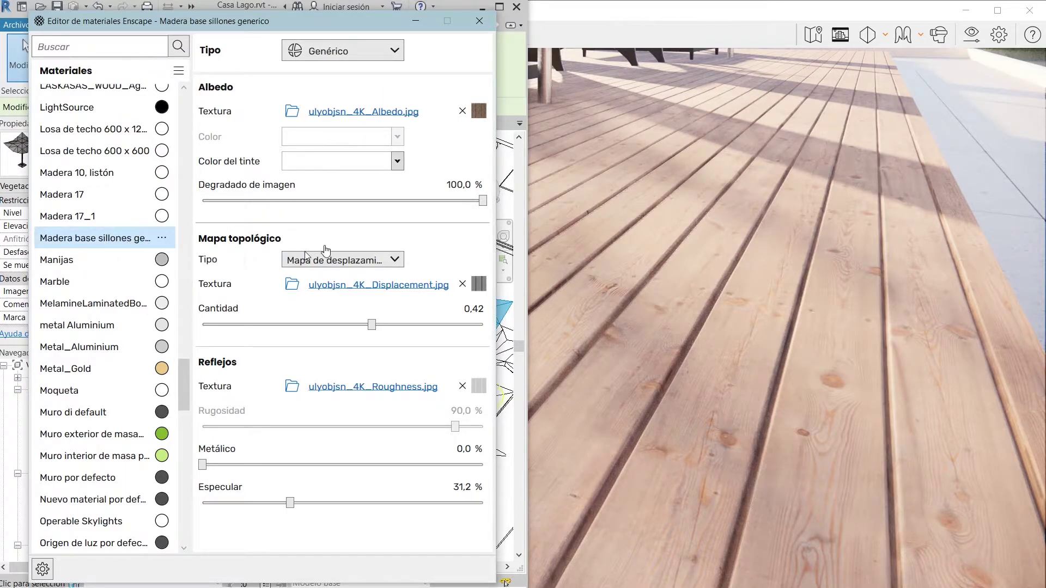
Export Madera base sillones generico as a material package named Madera base sillones generico.matpkg to the Escritorio folder
{"action": "left_click", "coordinate": [162, 239]}
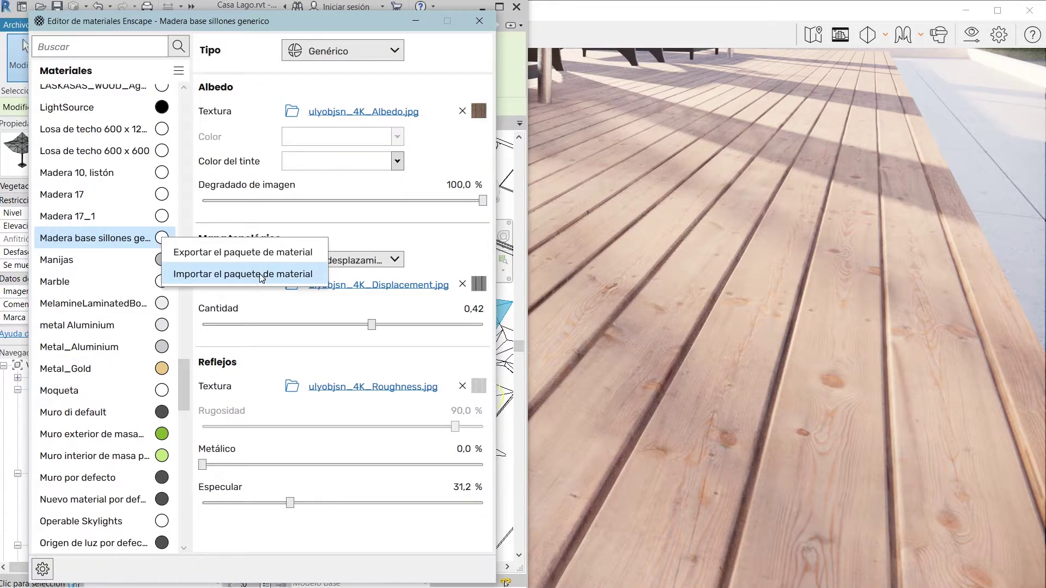
{"action": "left_click", "coordinate": [244, 273]}
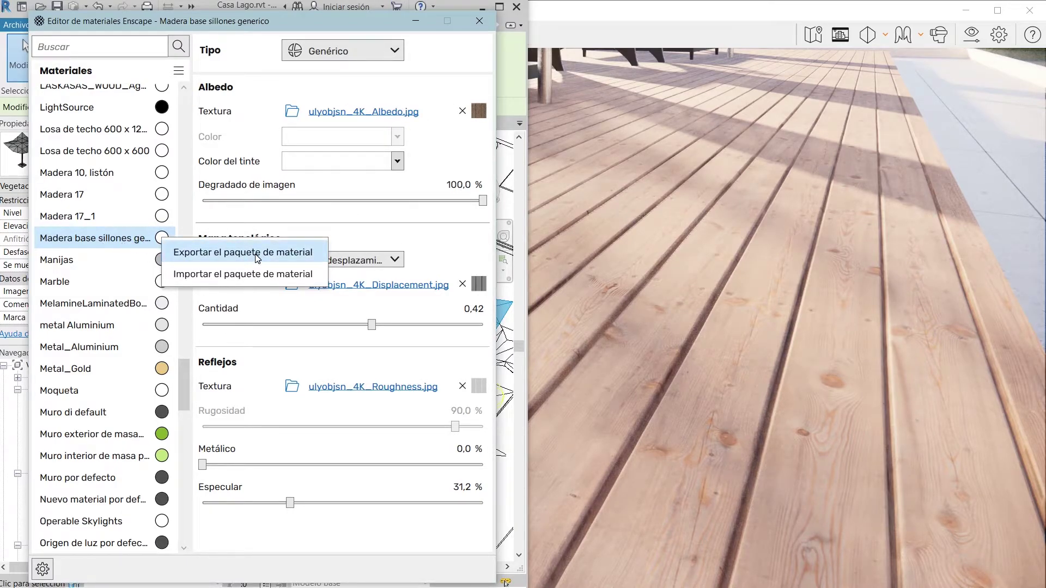
{"action": "left_click", "coordinate": [212, 253]}
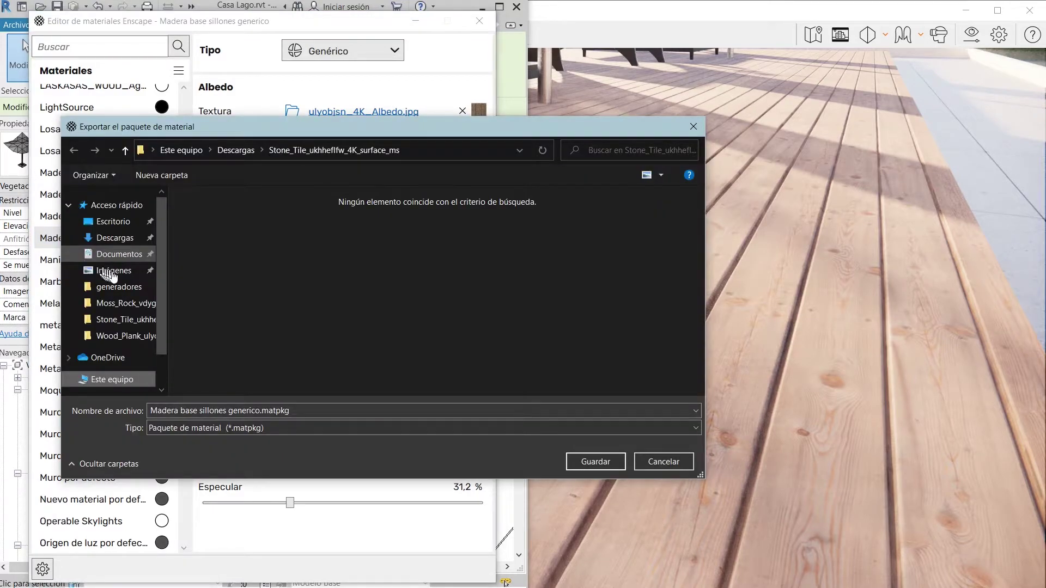
{"action": "scroll", "coordinate": [115, 303], "scroll_direction": "down", "scroll_amount": 5}
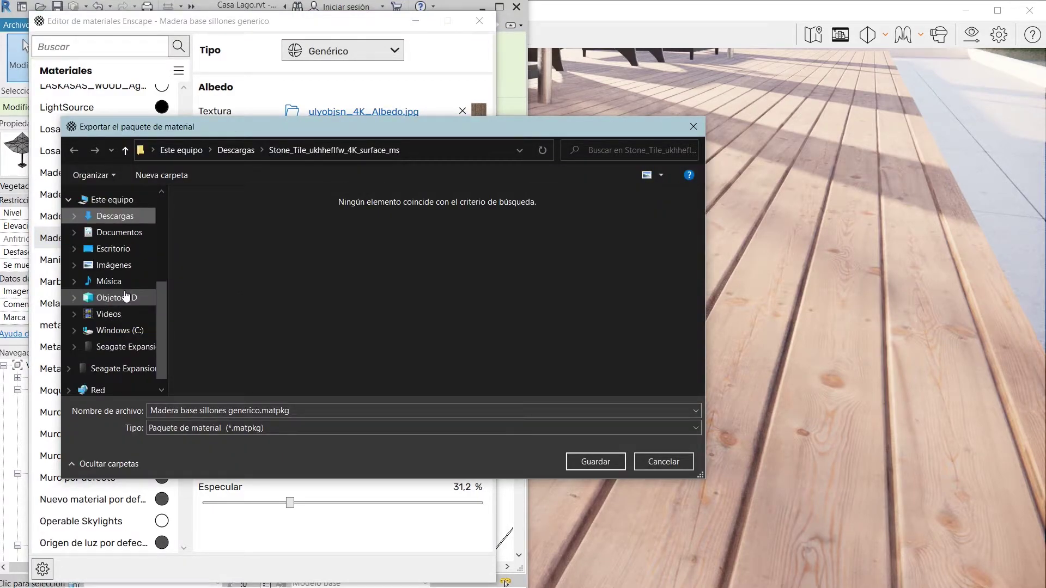
{"action": "scroll", "coordinate": [109, 289], "scroll_direction": "up", "scroll_amount": 2}
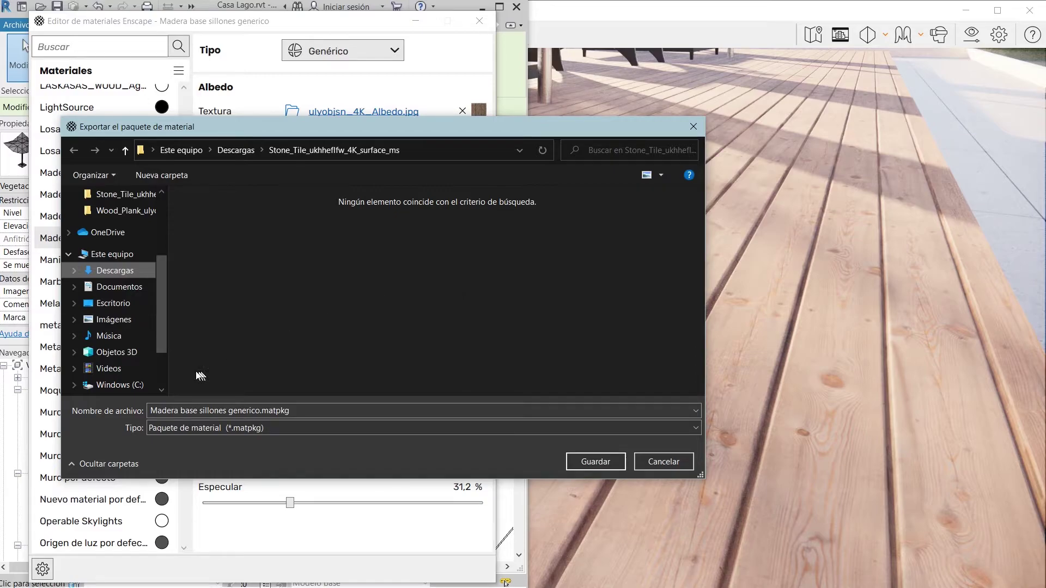
{"action": "left_click", "coordinate": [113, 305]}
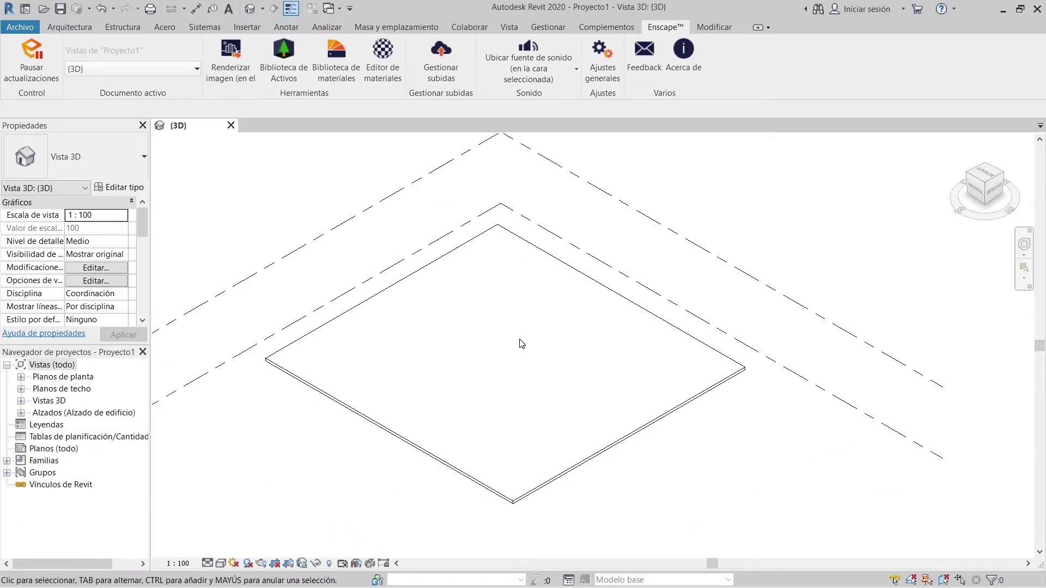
Open the Enscape material editor in Proyecto1 and look through the project's material list
{"action": "scroll", "coordinate": [520, 342], "scroll_direction": "down", "scroll_amount": 2}
{"action": "scroll", "coordinate": [496, 338], "scroll_direction": "up", "scroll_amount": 2}
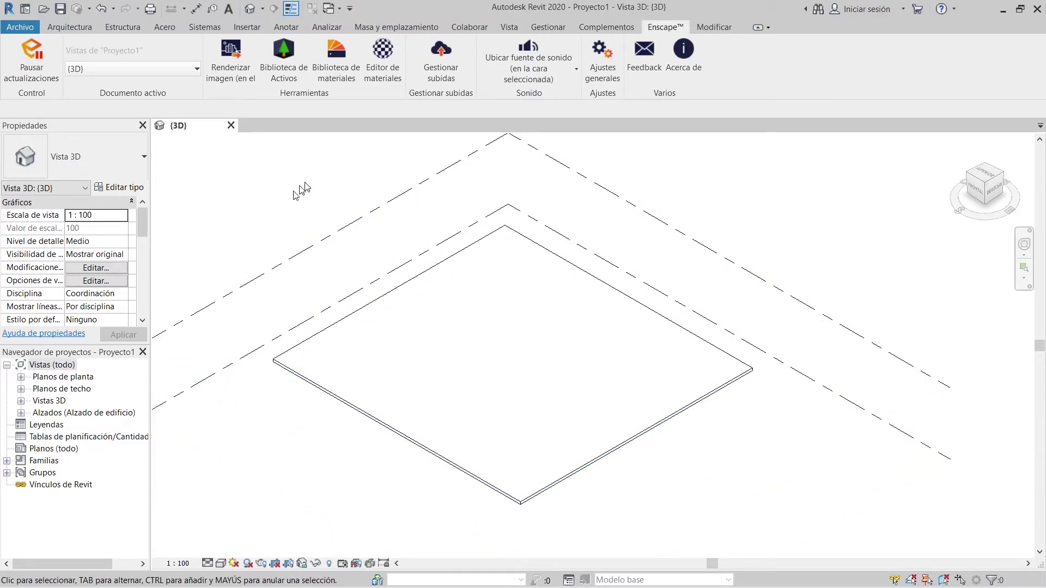
{"action": "left_click", "coordinate": [384, 77]}
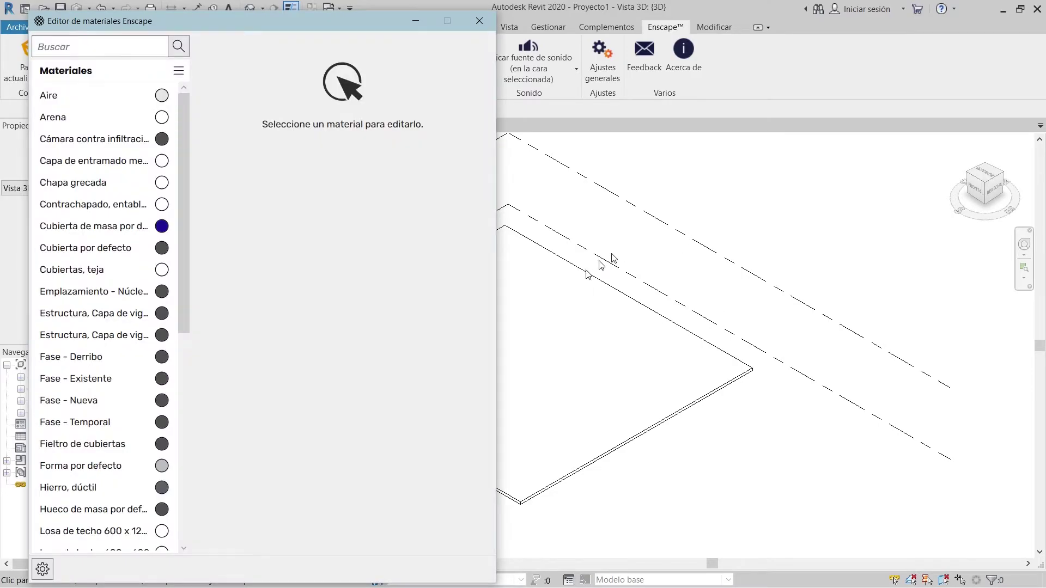
{"action": "left_click_drag", "start_coordinate": [181, 170], "coordinate": [173, 486]}
{"action": "left_click_drag", "start_coordinate": [184, 311], "coordinate": [188, 123]}
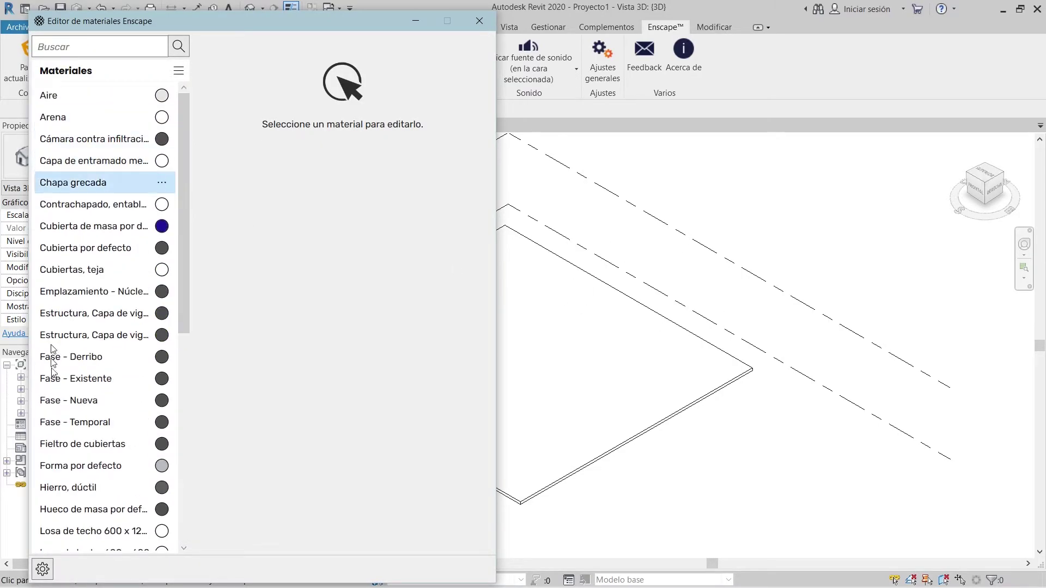
{"action": "left_click_drag", "start_coordinate": [184, 320], "coordinate": [190, 226]}
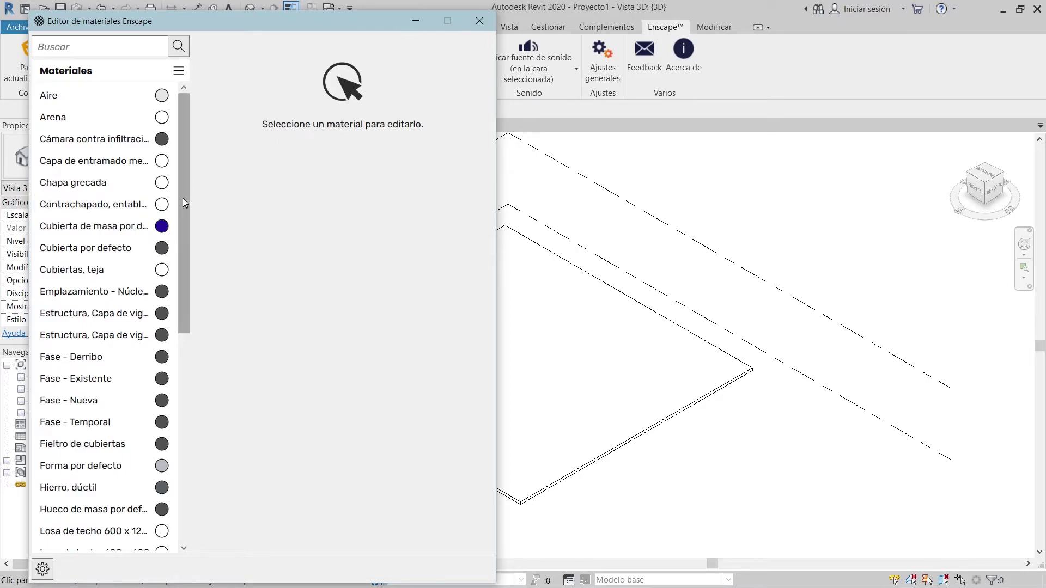
Batch-import Madera base sillones generico.matpkg from Escritorio and show the imported material's parameters
{"action": "left_click", "coordinate": [178, 71]}
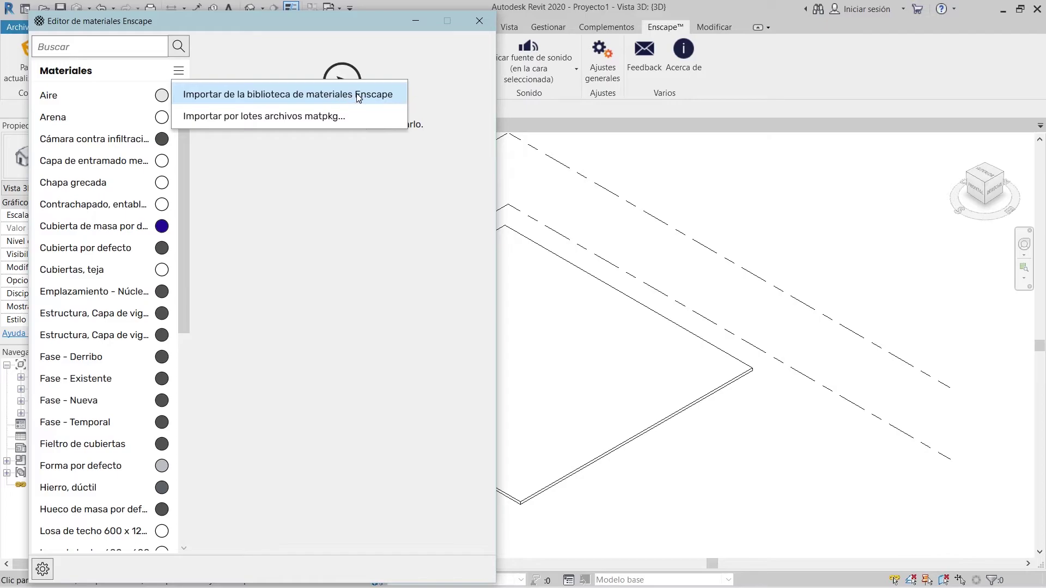
{"action": "left_click", "coordinate": [309, 116]}
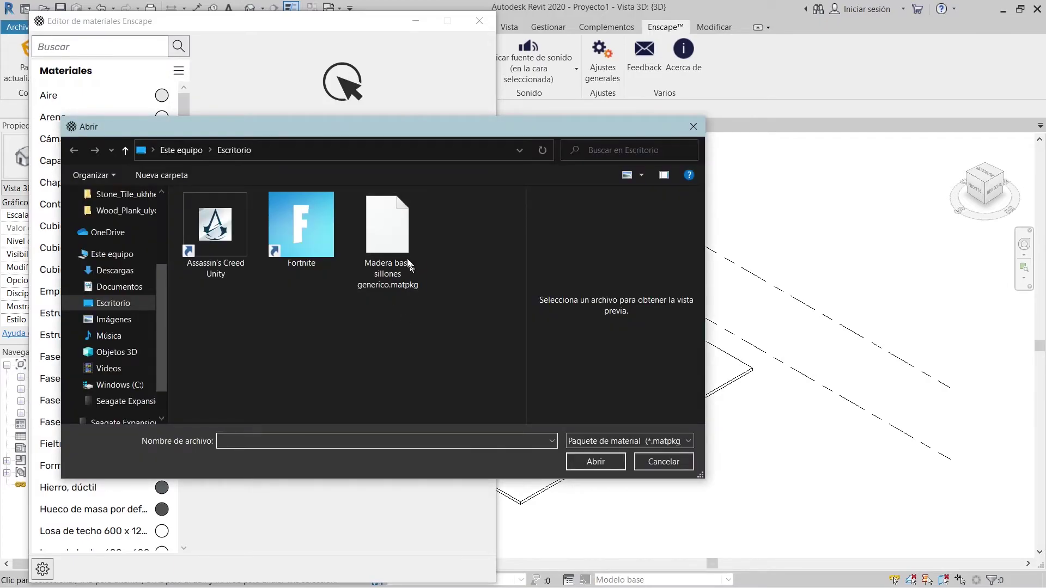
{"action": "left_click", "coordinate": [384, 243]}
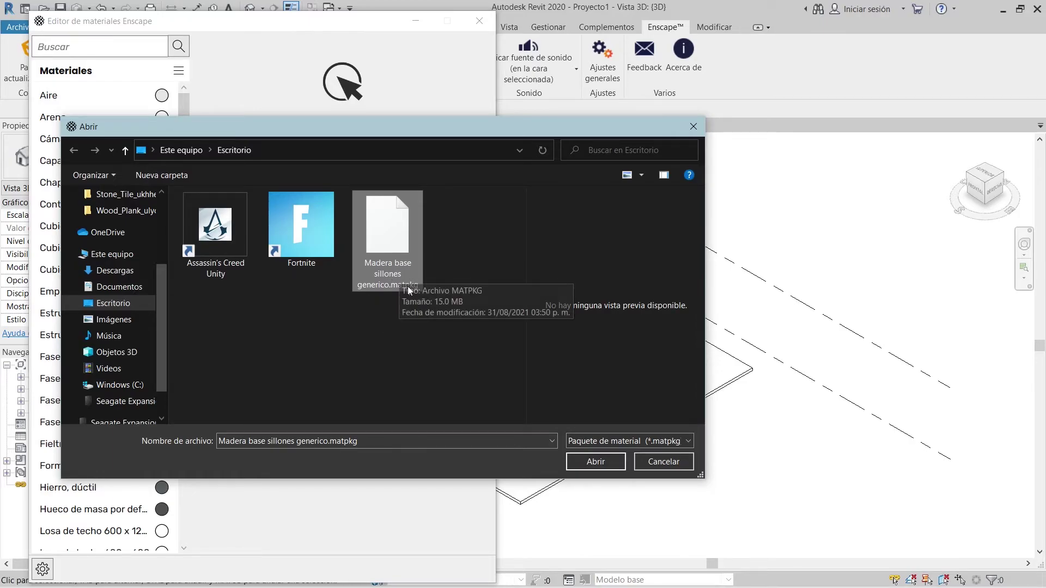
{"action": "left_click", "coordinate": [596, 462]}
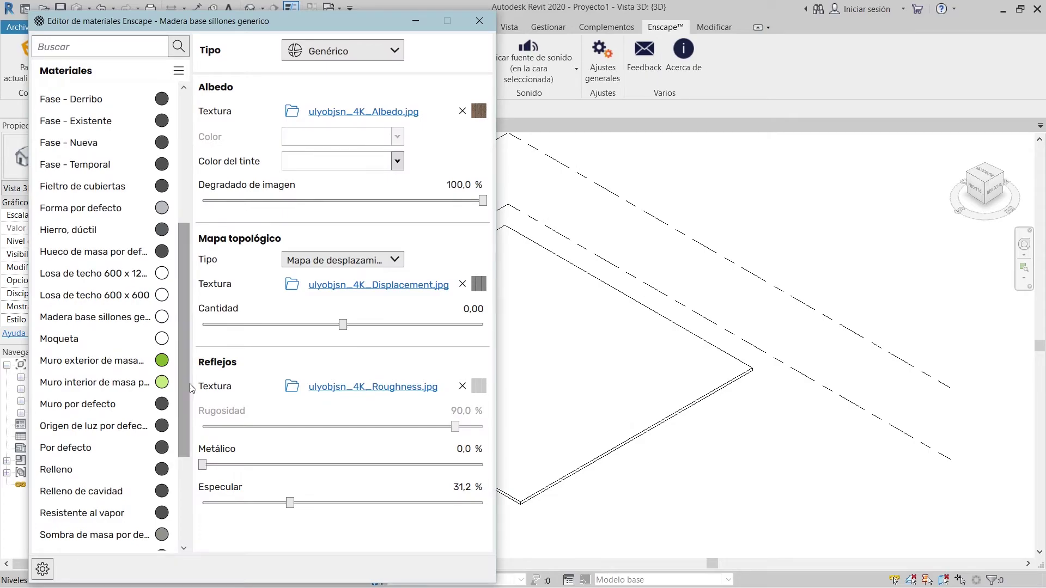
{"action": "left_click", "coordinate": [104, 320]}
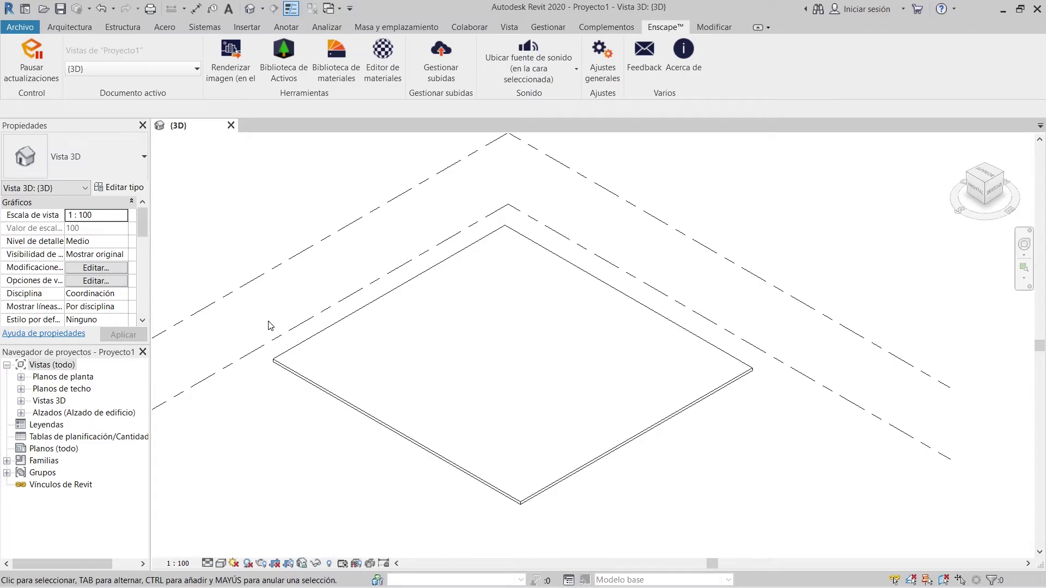
Minimize the material editor and assign Madera base sillones generico to the structure layer of the Genérico 150 mm floor
{"action": "key", "text": "alt+Tab"}
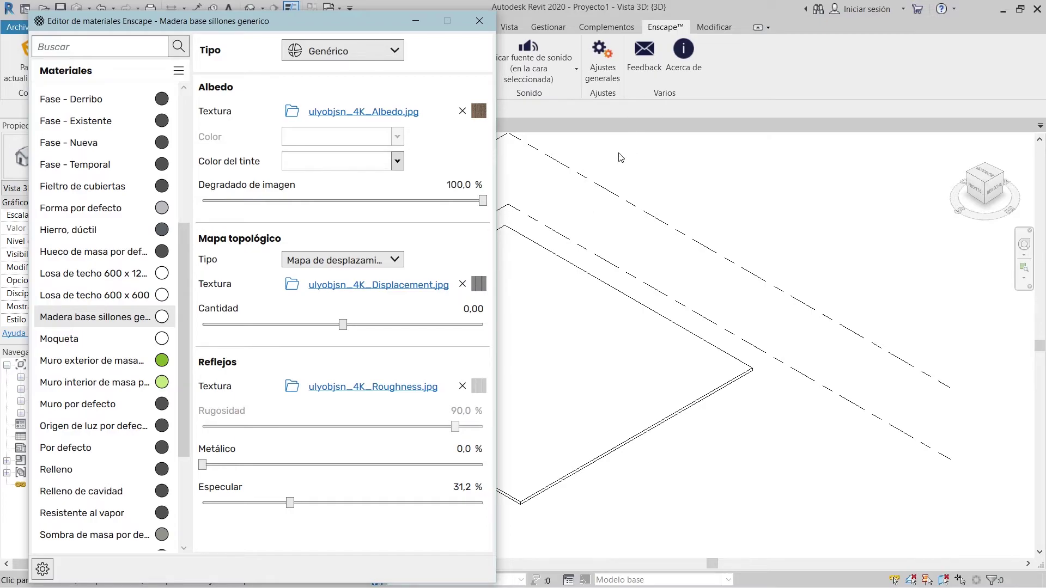
{"action": "left_click", "coordinate": [416, 25]}
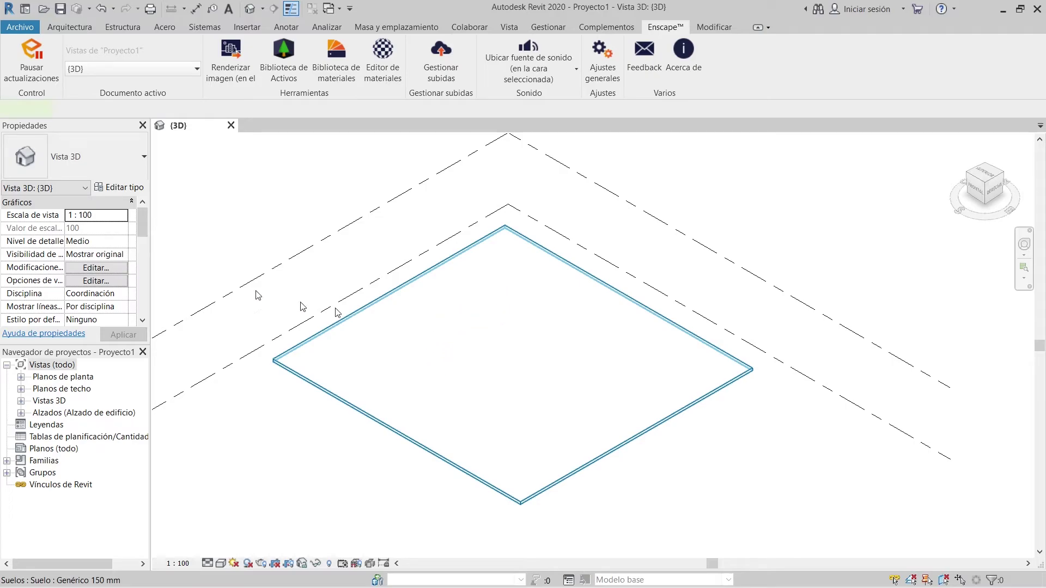
{"action": "left_click", "coordinate": [372, 327]}
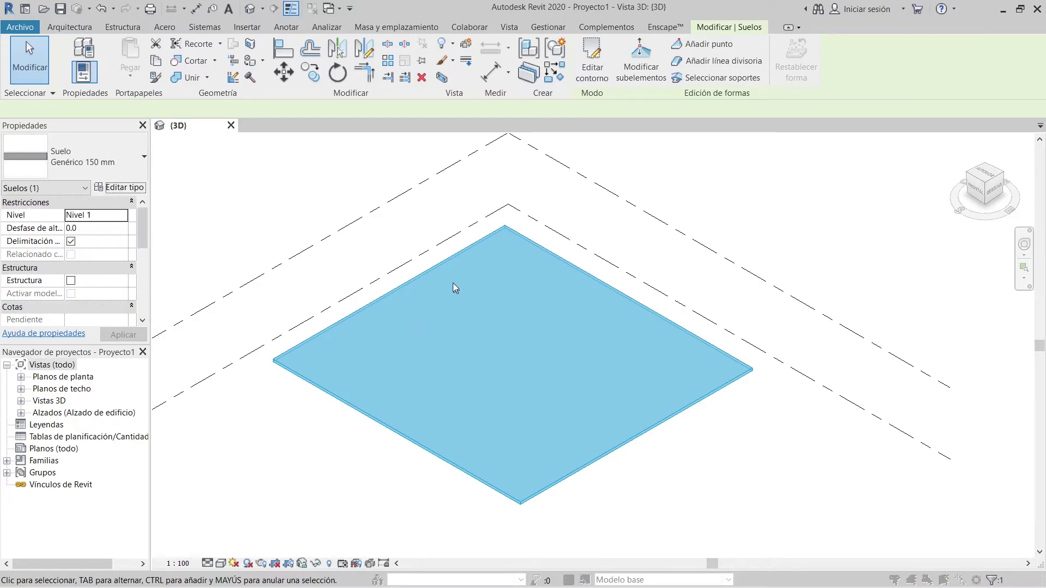
{"action": "left_click", "coordinate": [119, 189]}
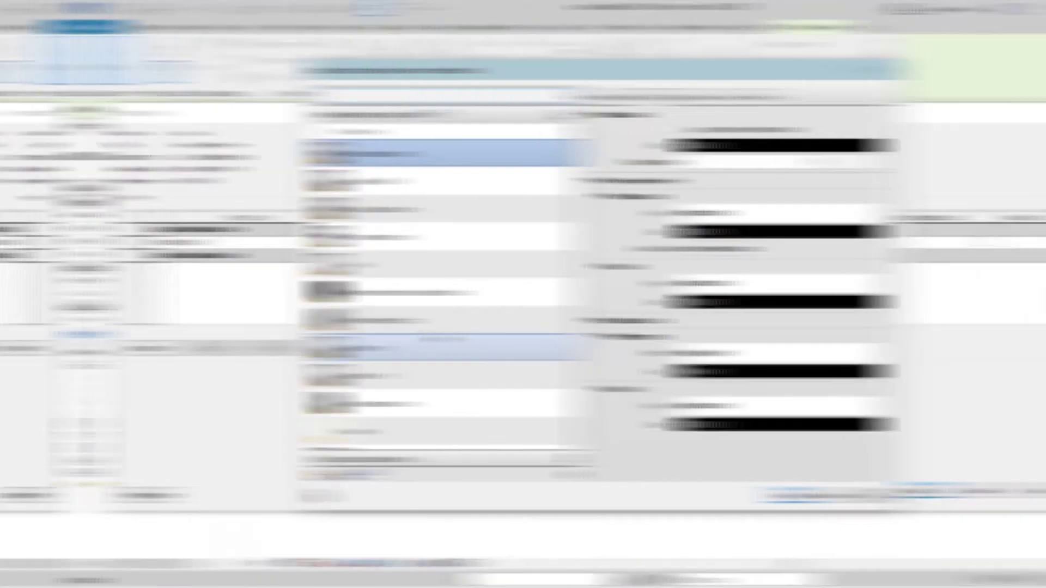
{"action": "scroll", "coordinate": [355, 333], "scroll_direction": "down", "scroll_amount": 10}
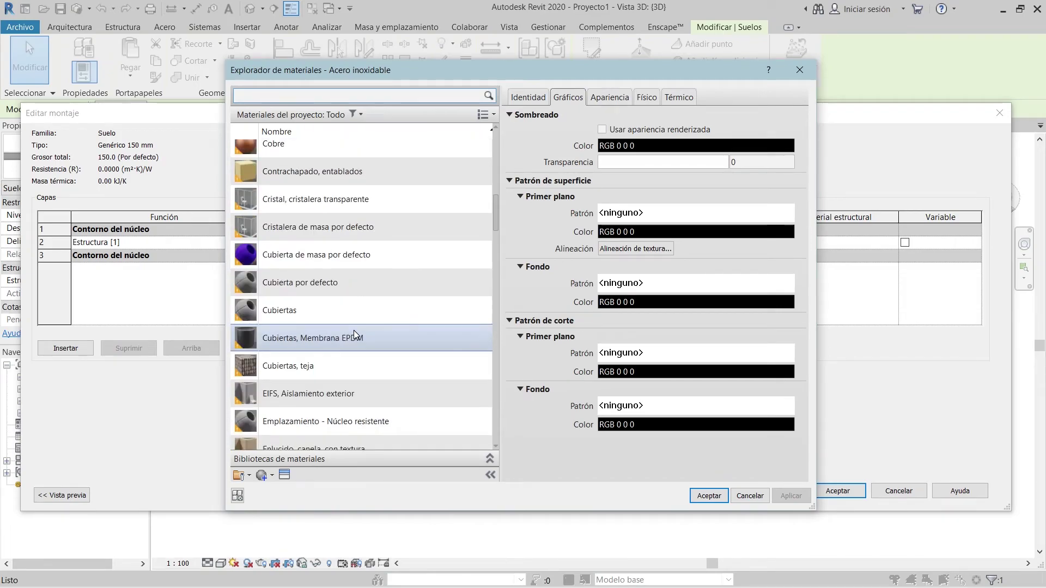
{"action": "scroll", "coordinate": [405, 361], "scroll_direction": "down", "scroll_amount": 4}
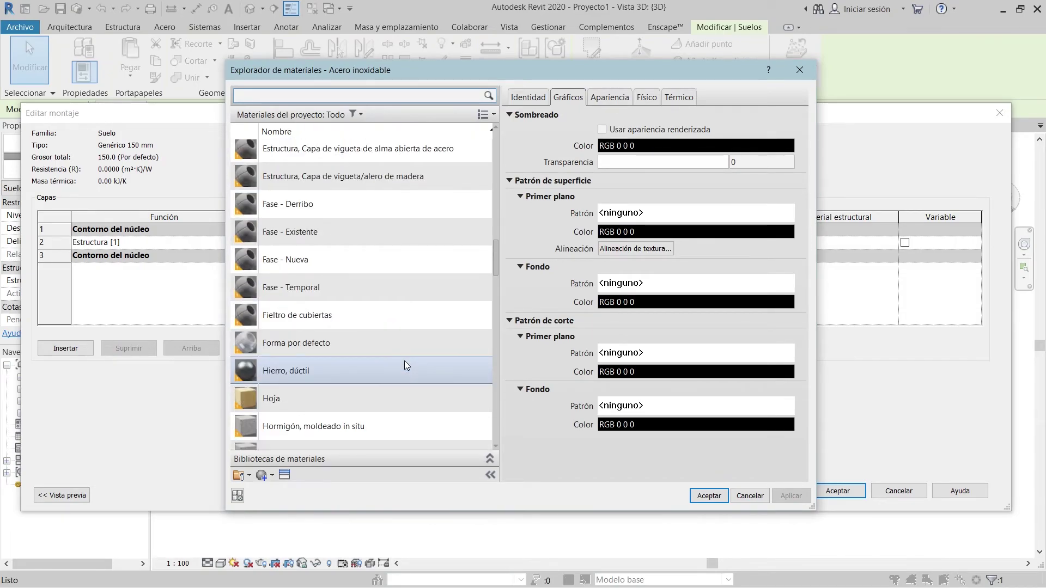
{"action": "scroll", "coordinate": [401, 357], "scroll_direction": "down", "scroll_amount": 4}
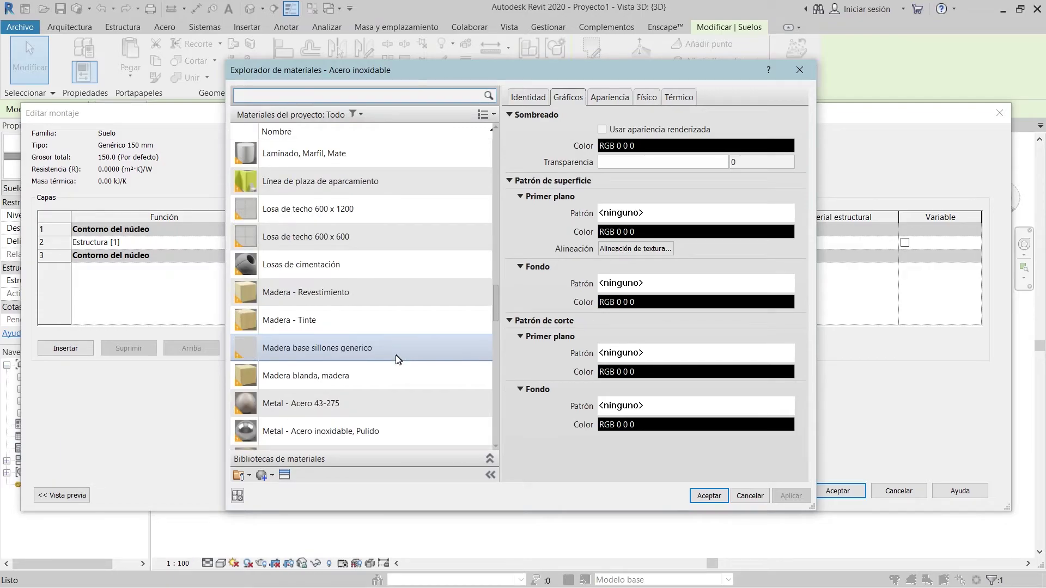
{"action": "left_click", "coordinate": [300, 353]}
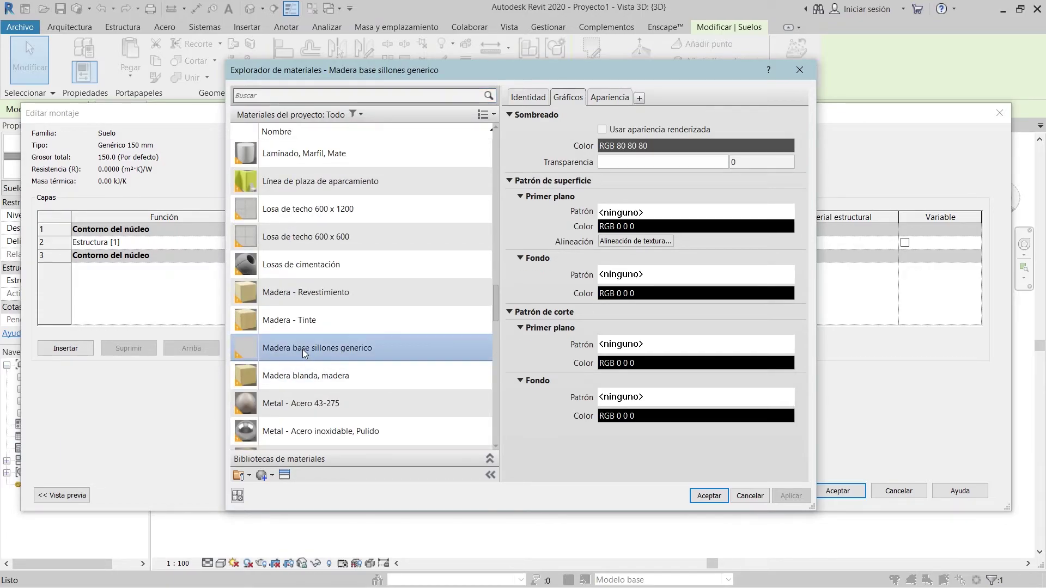
{"action": "left_click", "coordinate": [709, 495]}
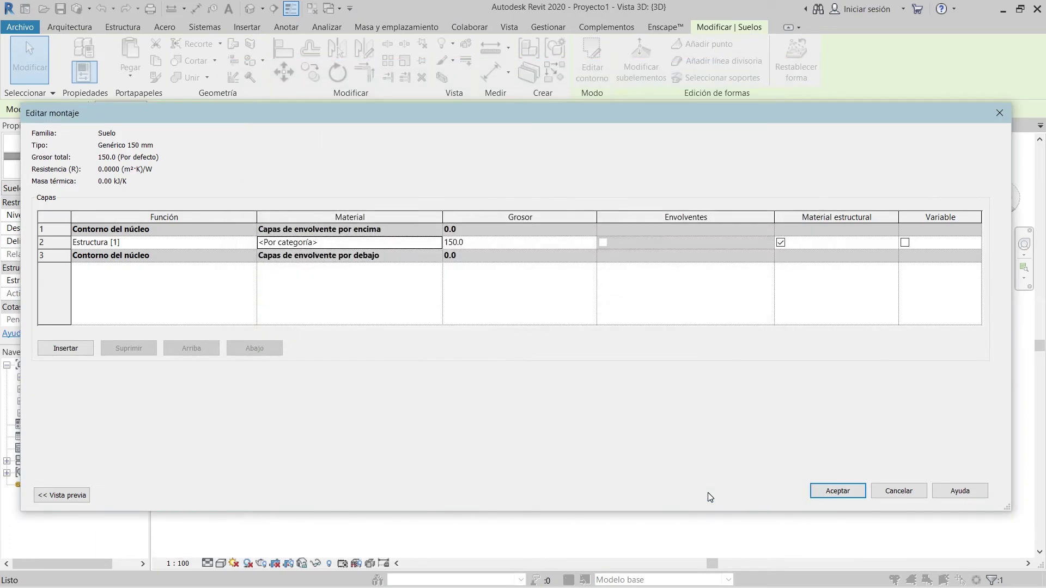
{"action": "left_click", "coordinate": [842, 492]}
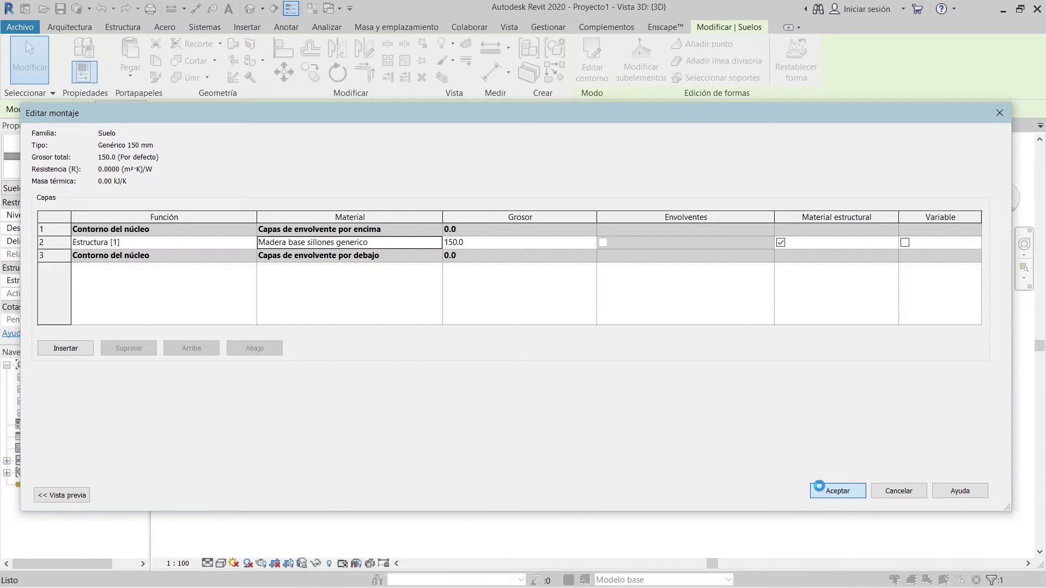
{"action": "key", "text": "Return"}
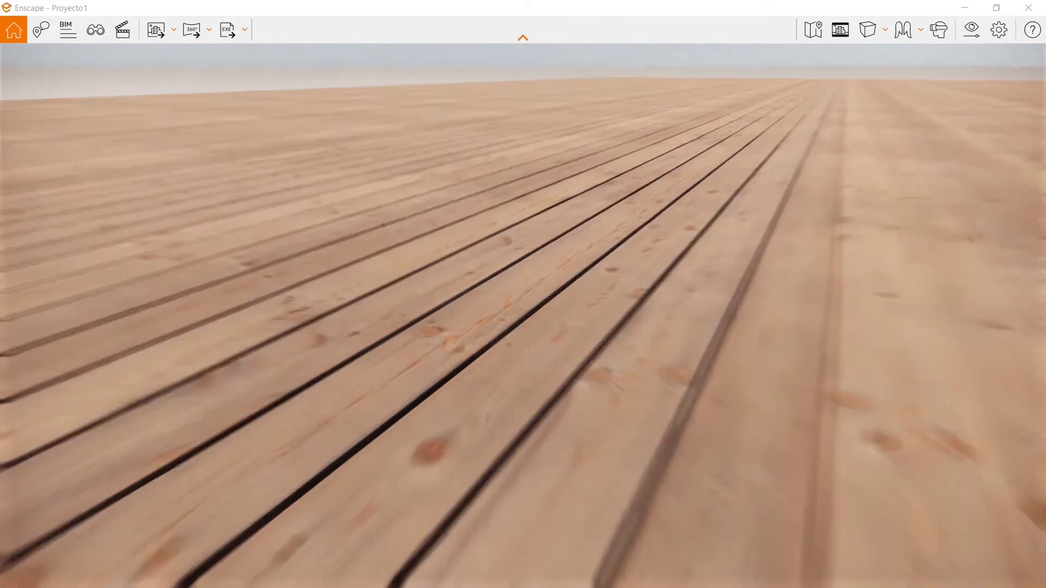
Return from the Enscape render to the material editor and set the displacement amount of Madera base sillones generico to 0.39
{"action": "key", "text": "alt+Tab"}
{"action": "key", "text": "alt+Tab"}
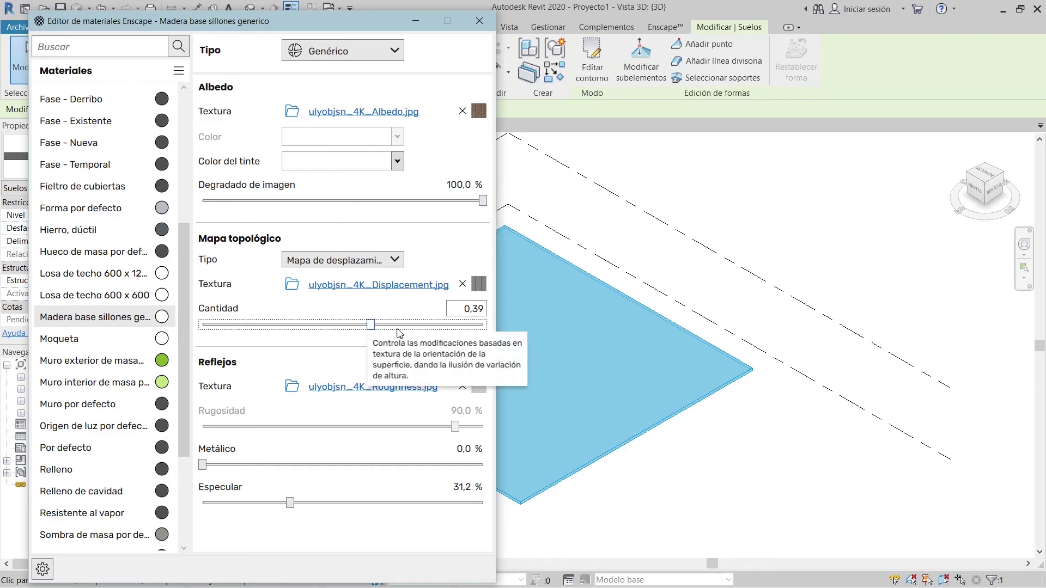
{"action": "mouse_move", "coordinate": [486, 394]}
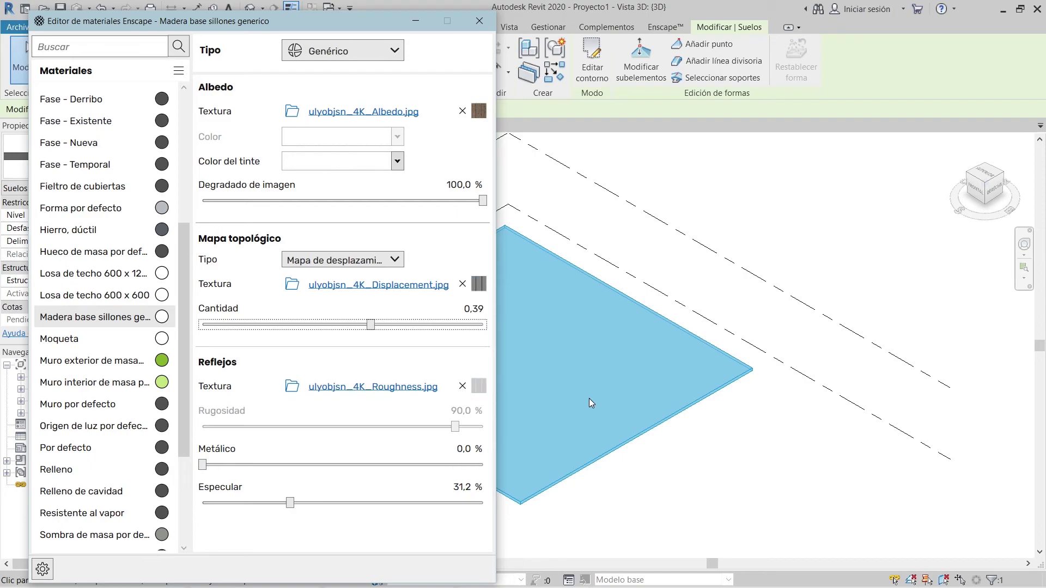